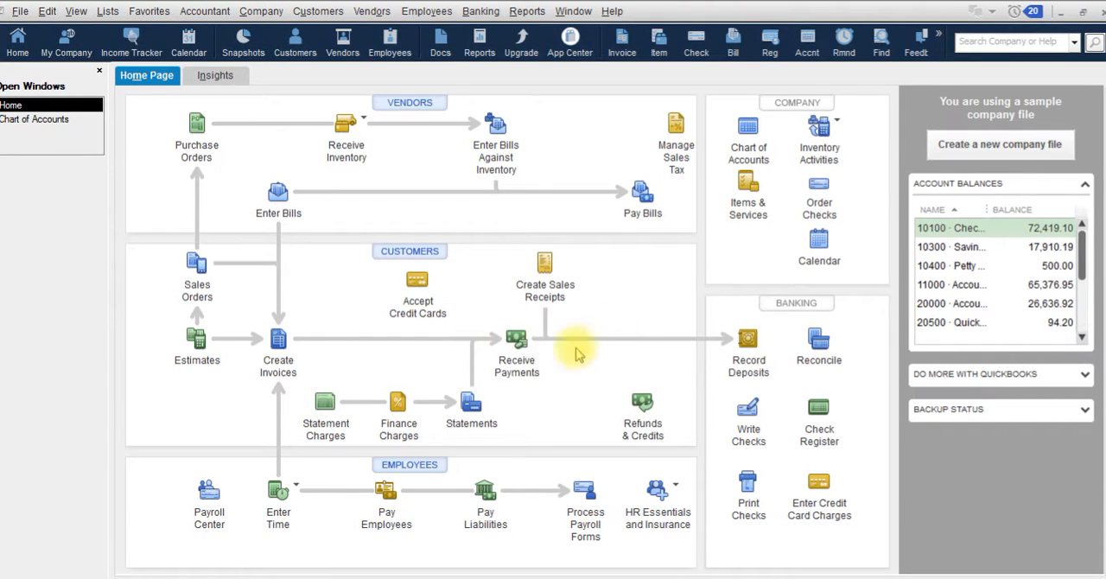
Record a received payment of 4,223.00, entering the customer's full name and applying it to the 11/18/2019 invoice, and save it
left_click(516, 337)
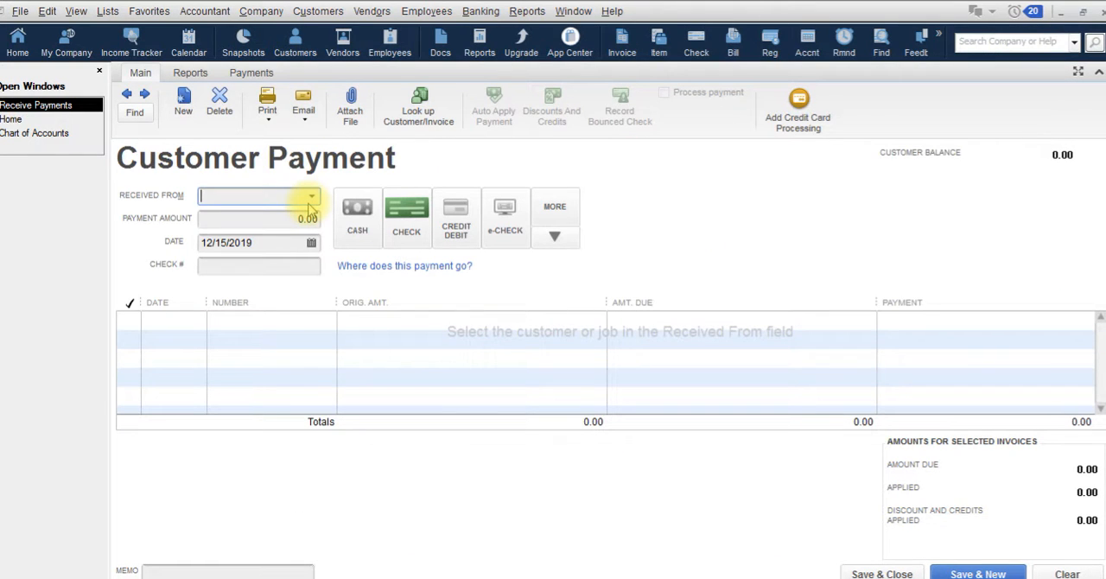
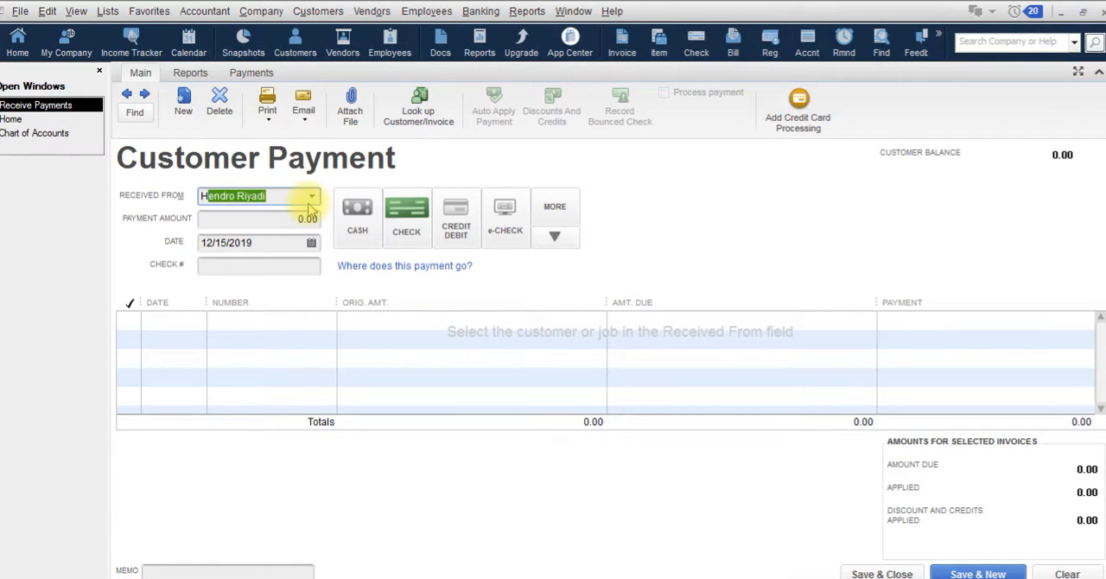
key("Tab")
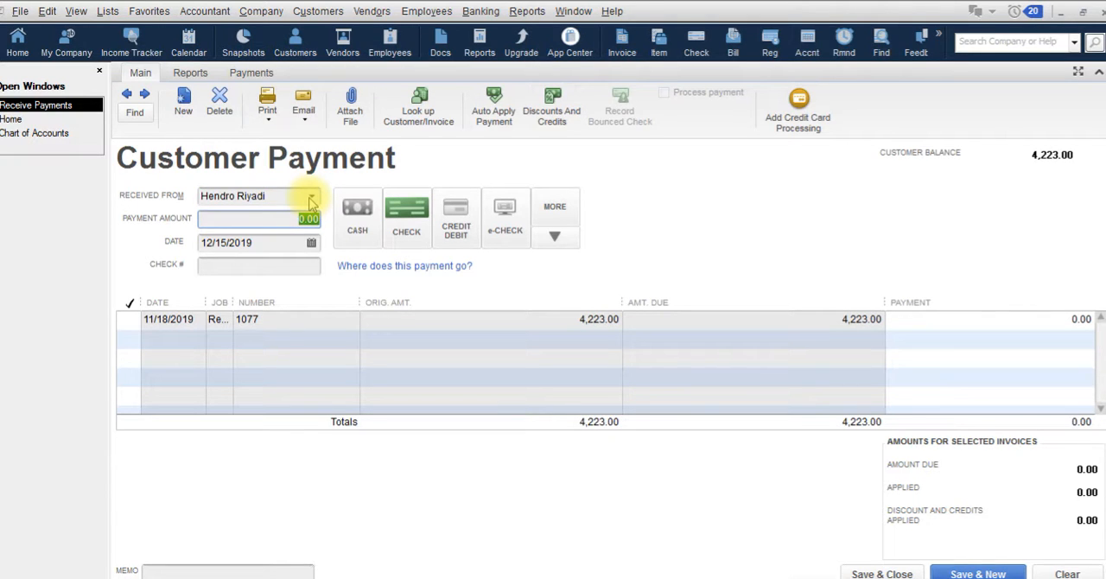
type("4223")
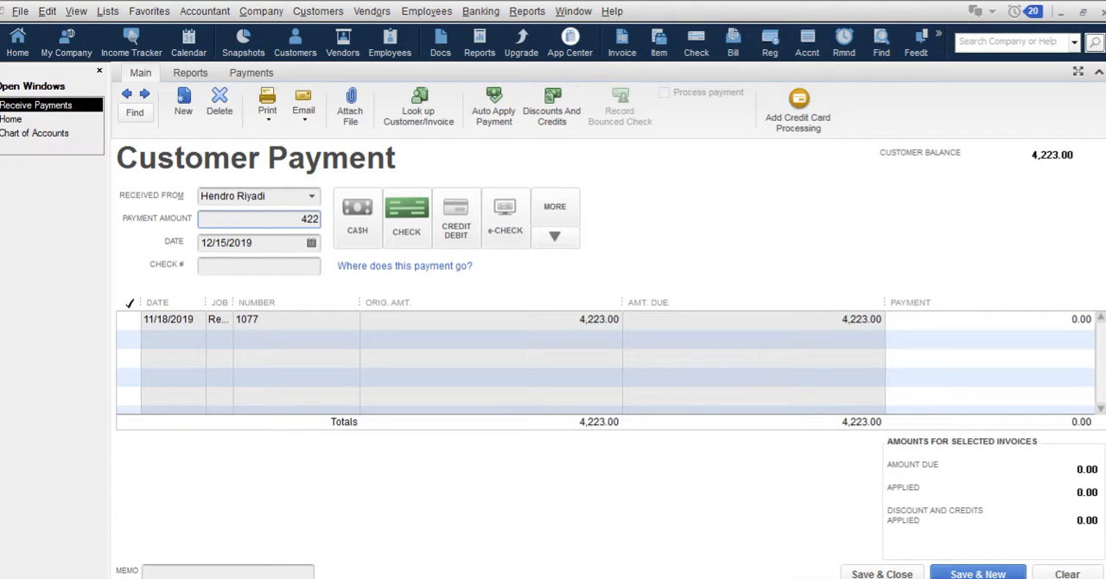
key("Tab")
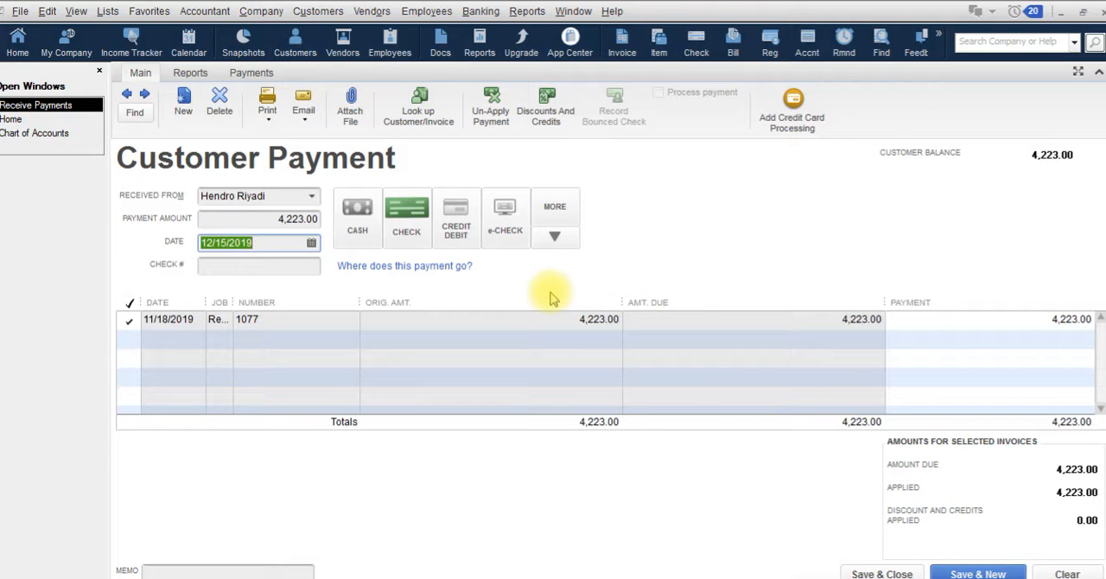
left_click(965, 571)
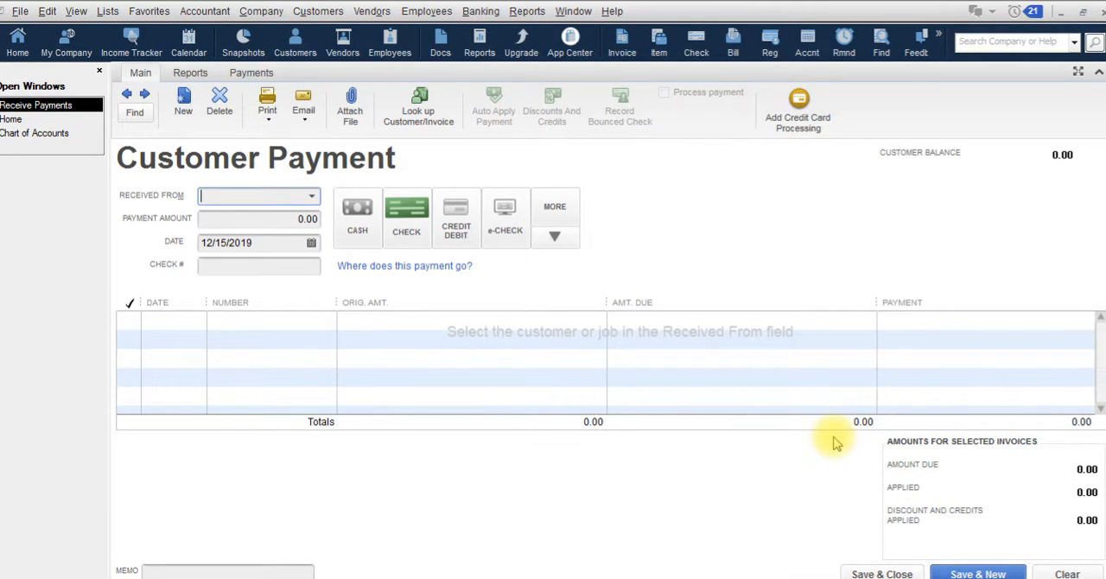
Record a received payment of 1,468.30 from Ecker Designs against the 11/30/2019 invoice, then save and close the payment form
type("Ecker Designs")
key("Tab")
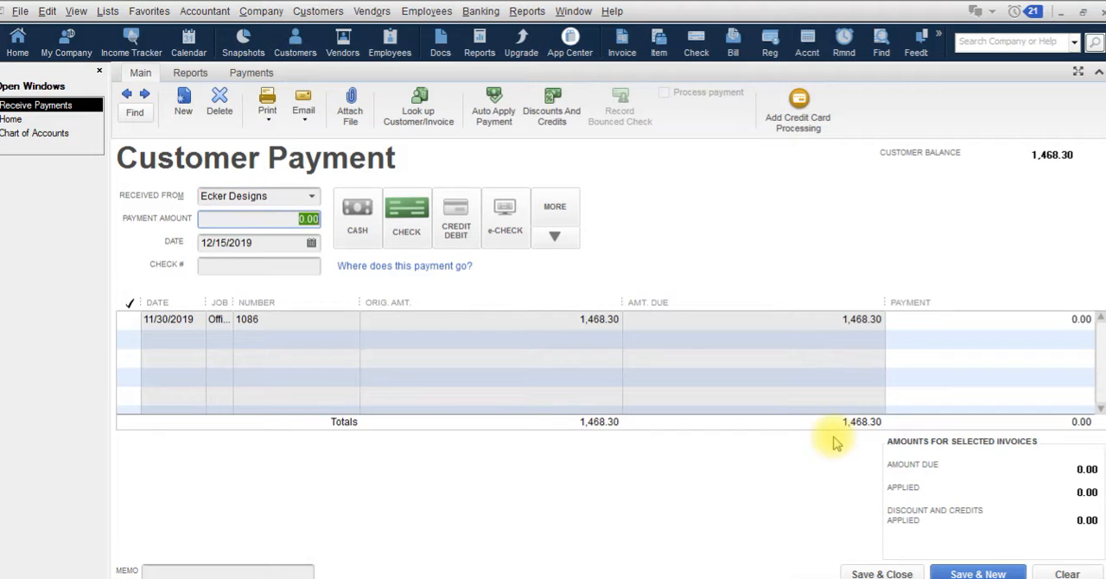
type("1")
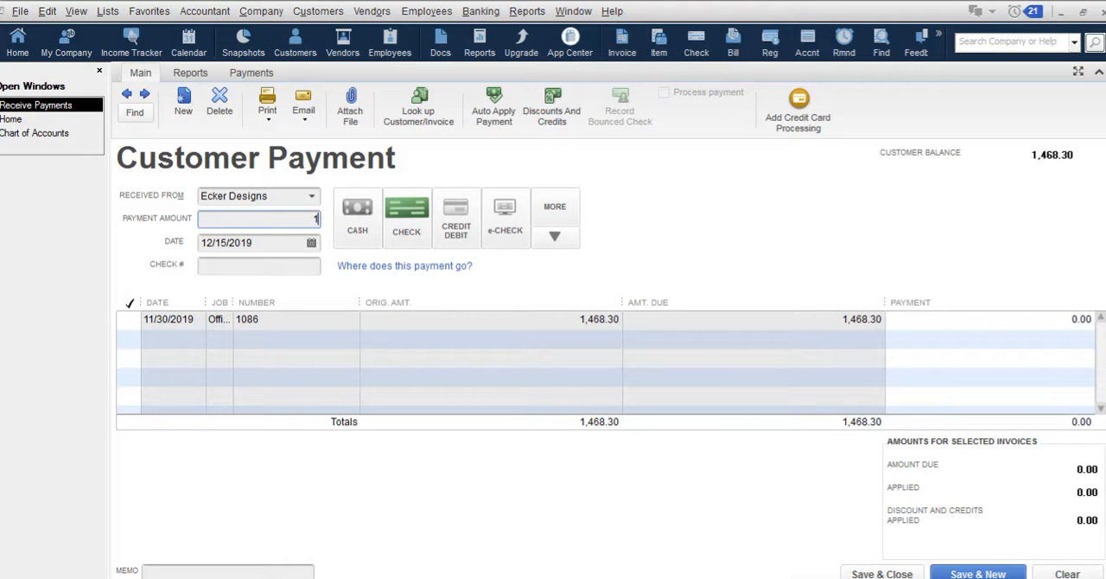
type(",468.30")
key("Tab")
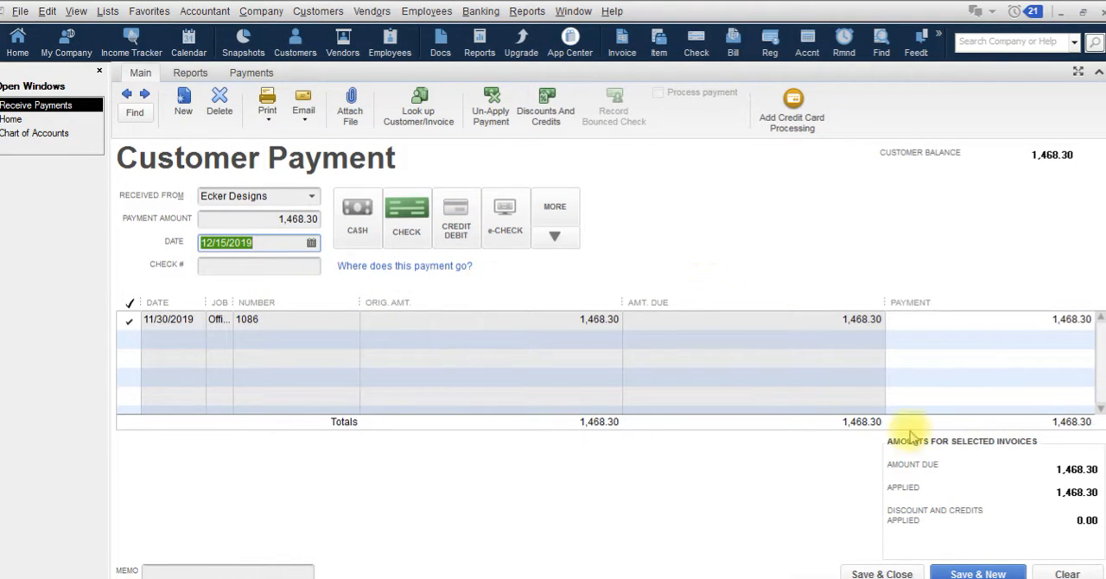
left_click(905, 573)
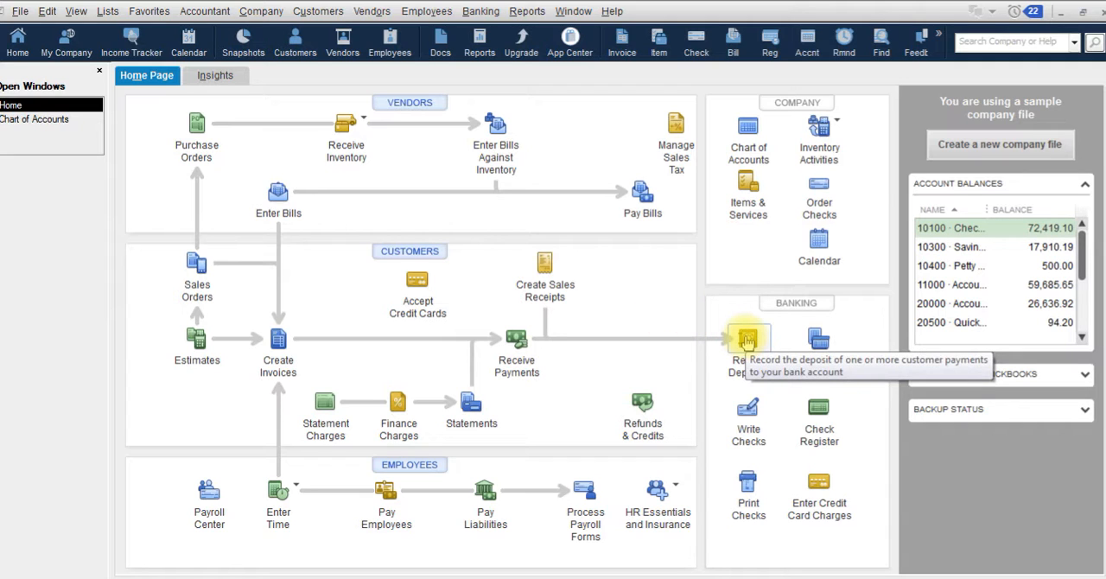
Start a bank deposit containing the 4,223.00 and 1,468.30 check payments dated 12/15/2019
left_click(480, 13)
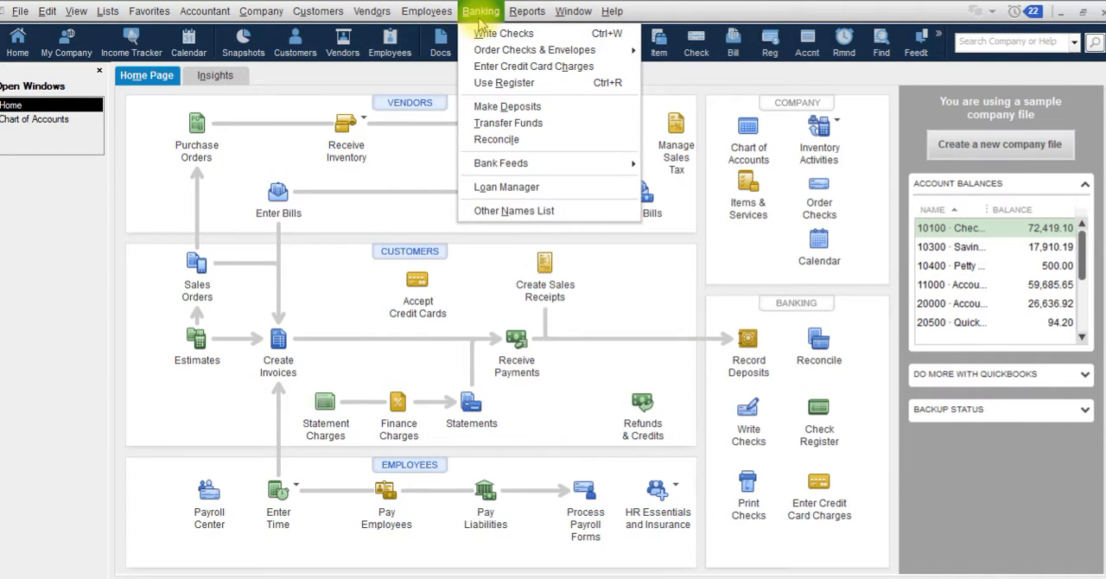
left_click(506, 106)
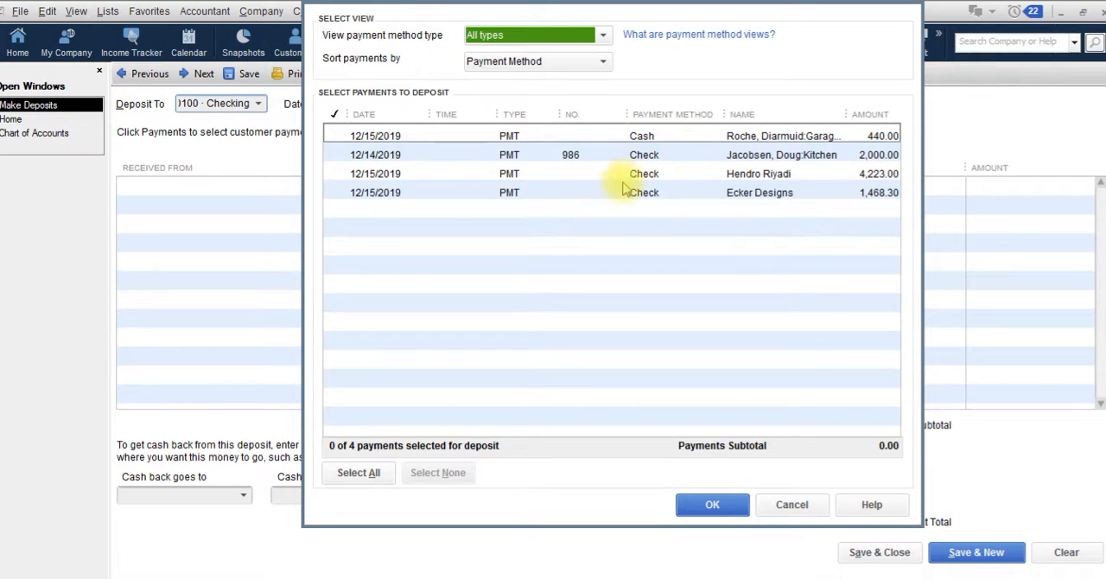
left_click(333, 173)
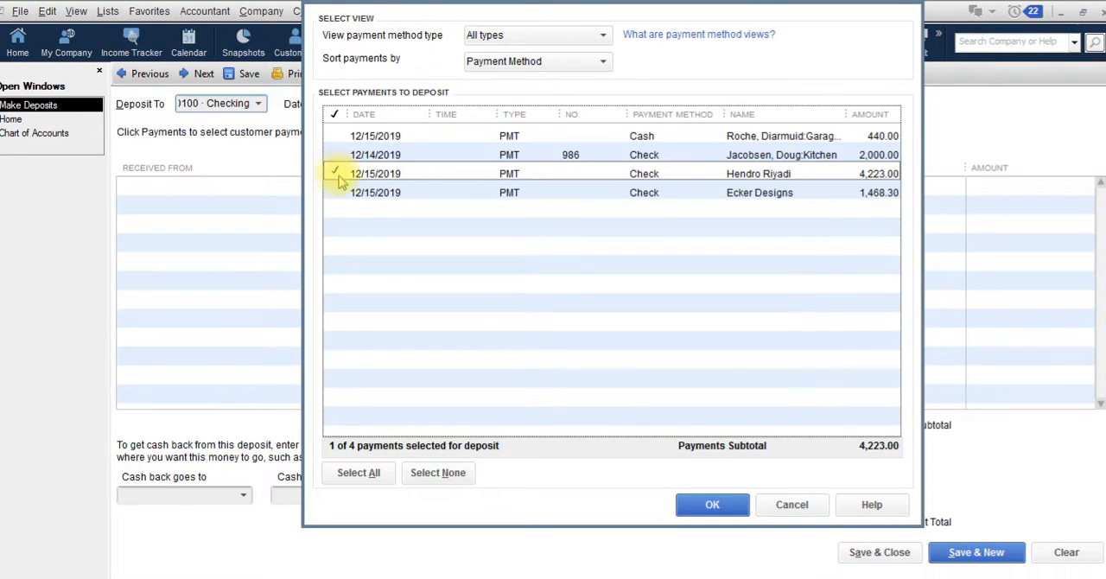
left_click(338, 193)
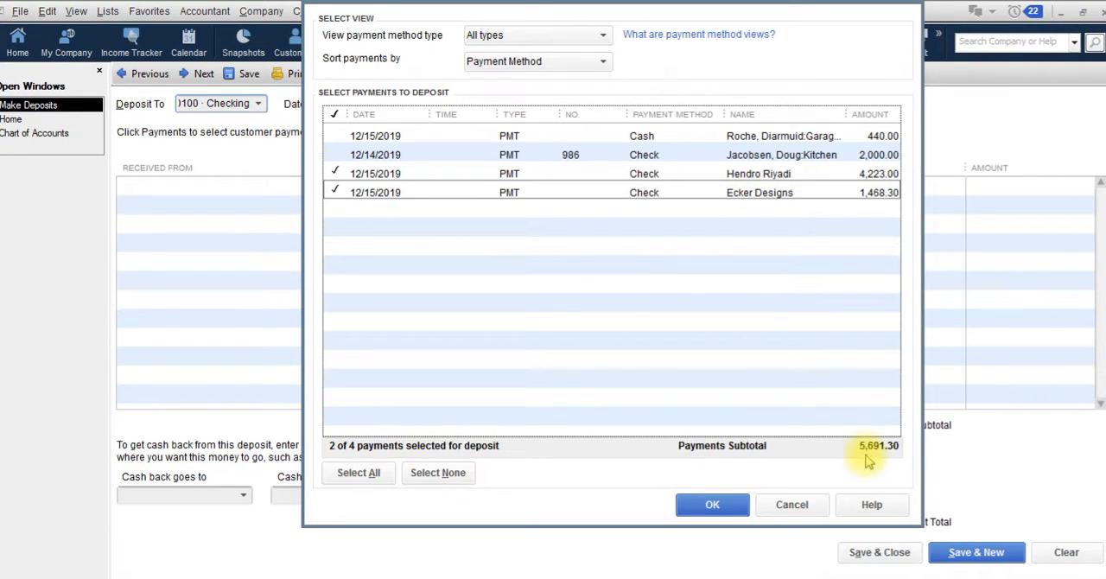
left_click(725, 506)
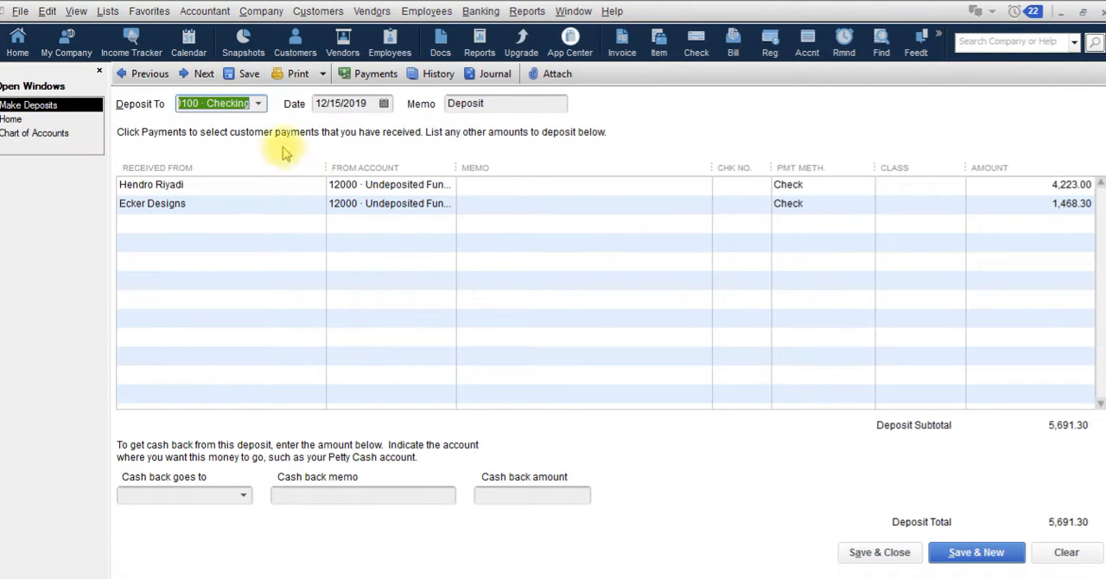
Direct the deposit to the Checking account, date it 12/20/2019, and save and close it
left_click(257, 105)
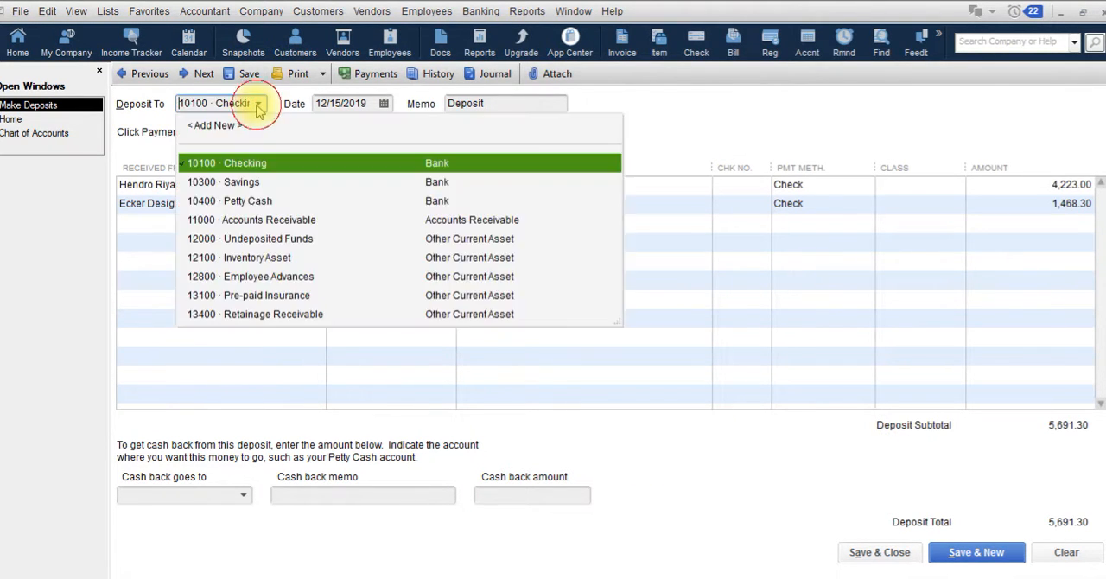
left_click(282, 165)
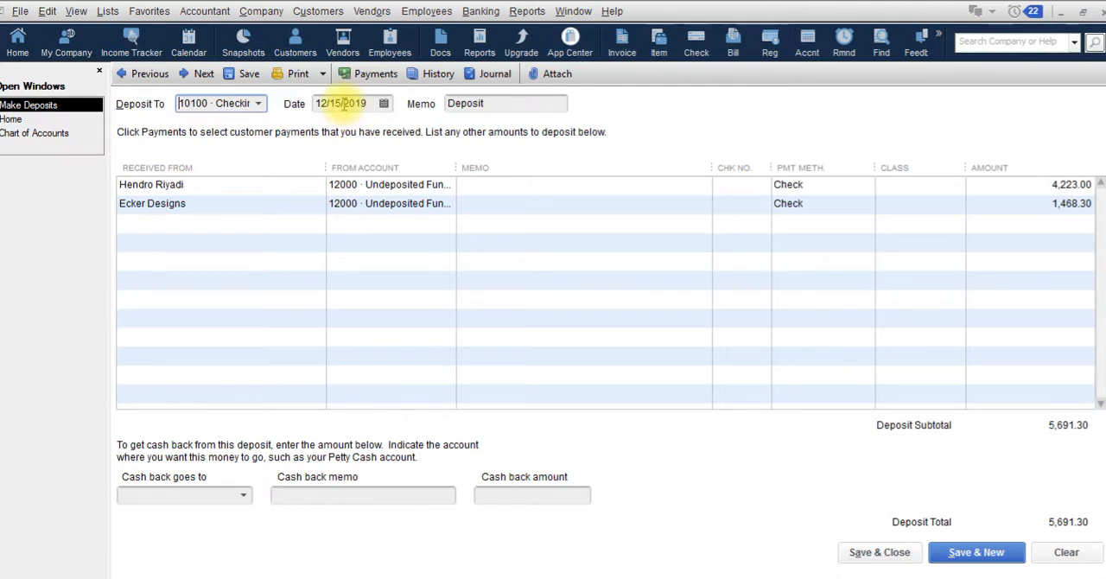
left_click(384, 102)
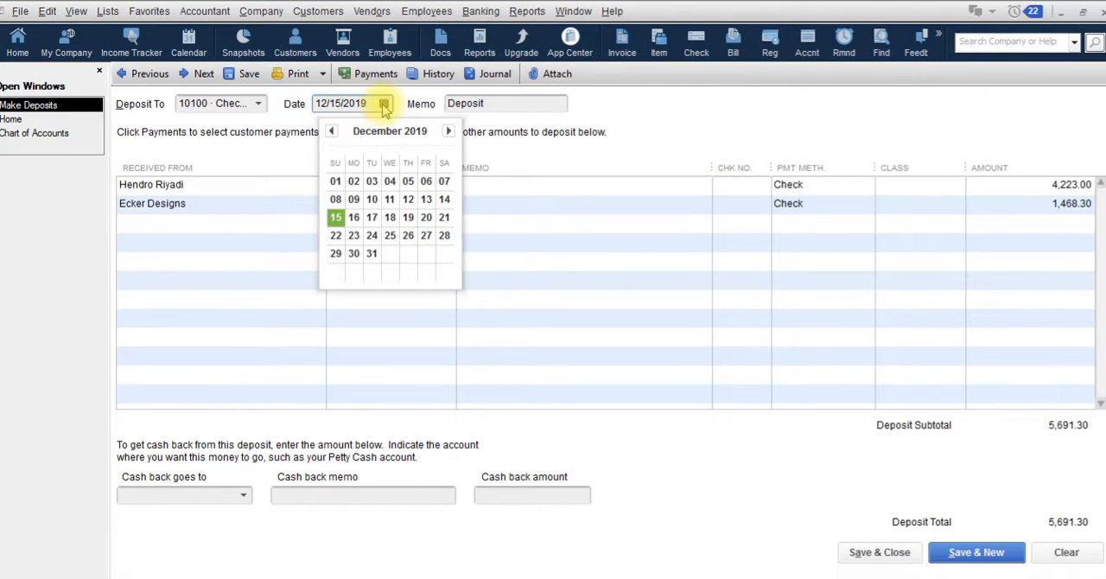
left_click(425, 218)
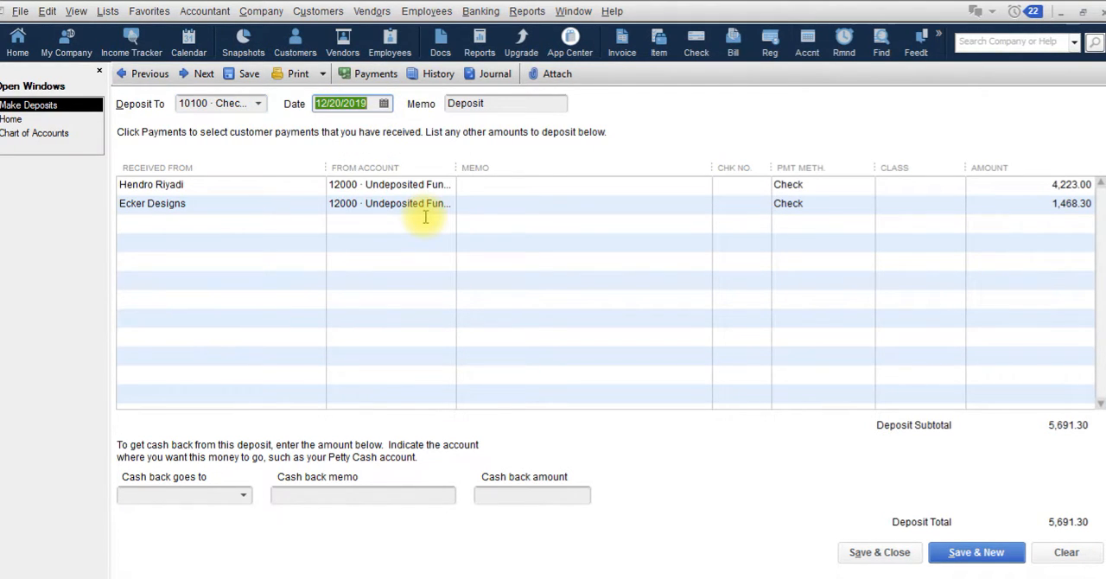
key("Tab")
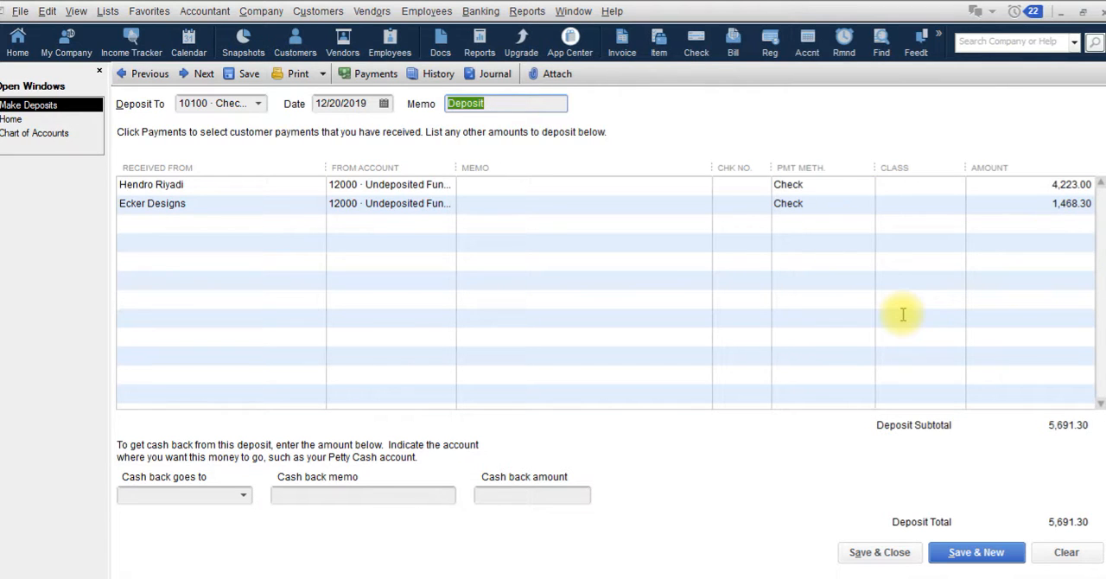
left_click(873, 552)
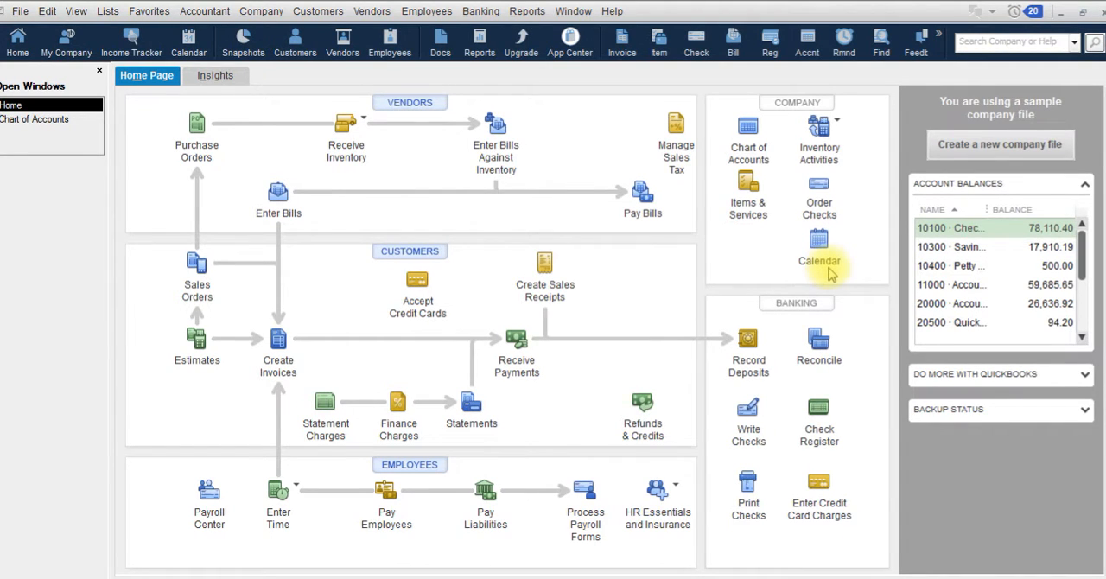
Check the new deposit in the Checking account's register from the chart of accounts, then close the register
key("ctrl+a")
double_click(419, 92)
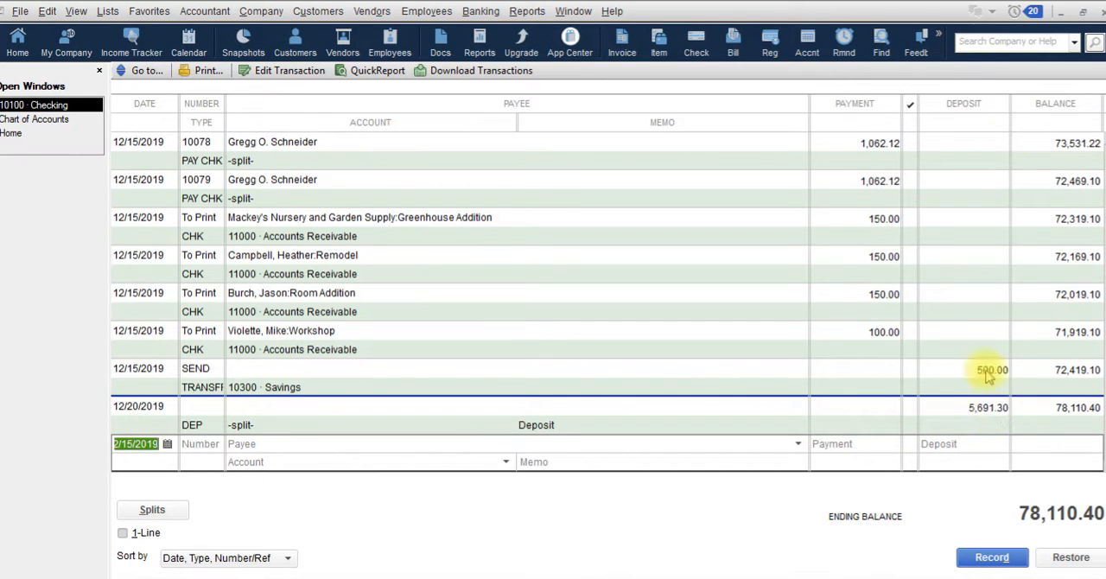
left_click(1090, 12)
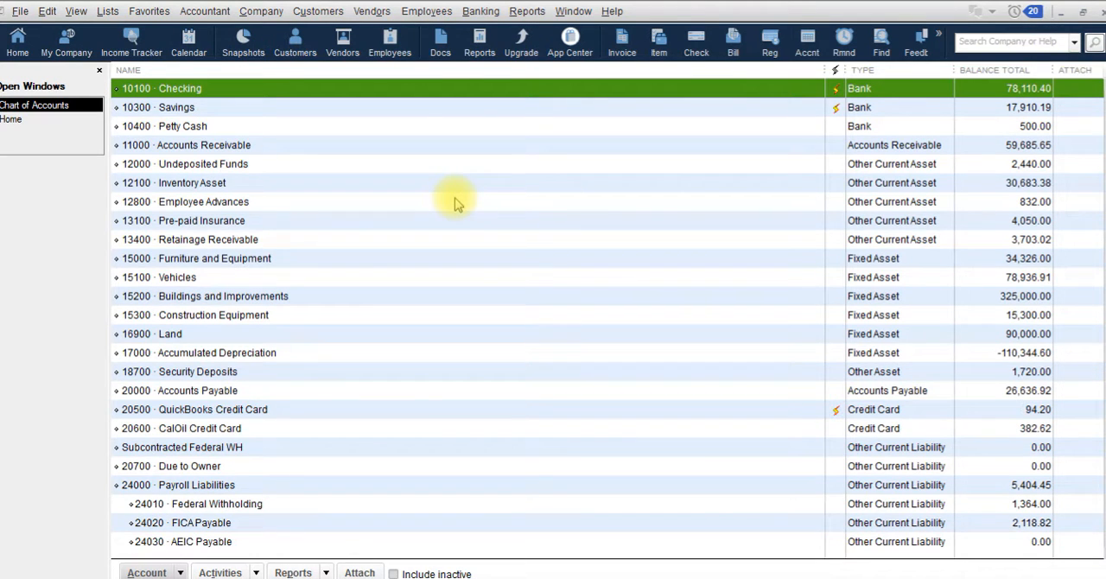
Review the payment and deposit entries in the Undeposited Funds account's register
left_click(353, 166)
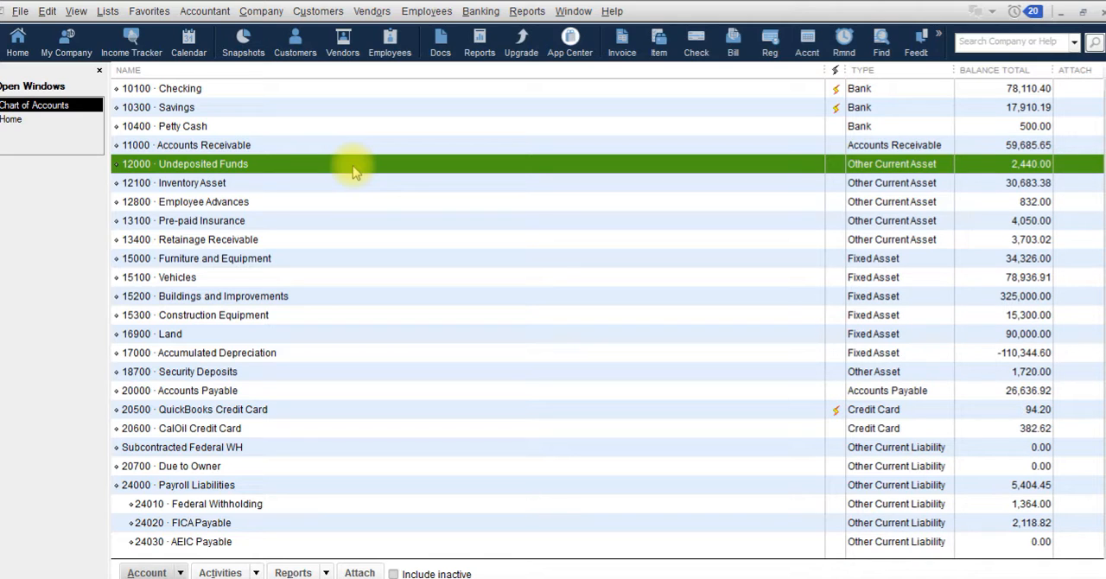
double_click(355, 172)
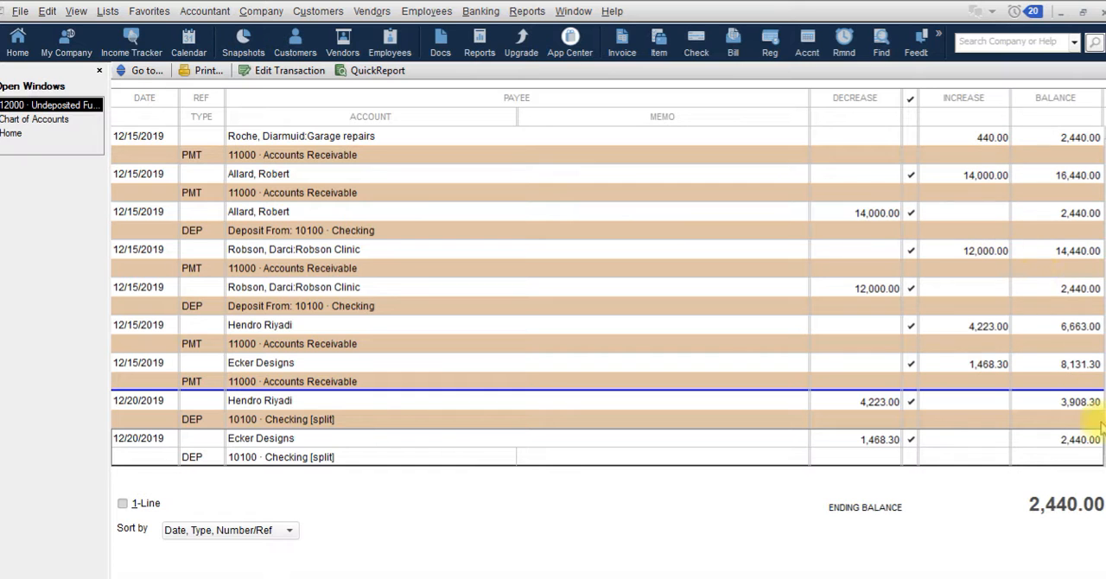
scroll(1102, 425, "up", 5)
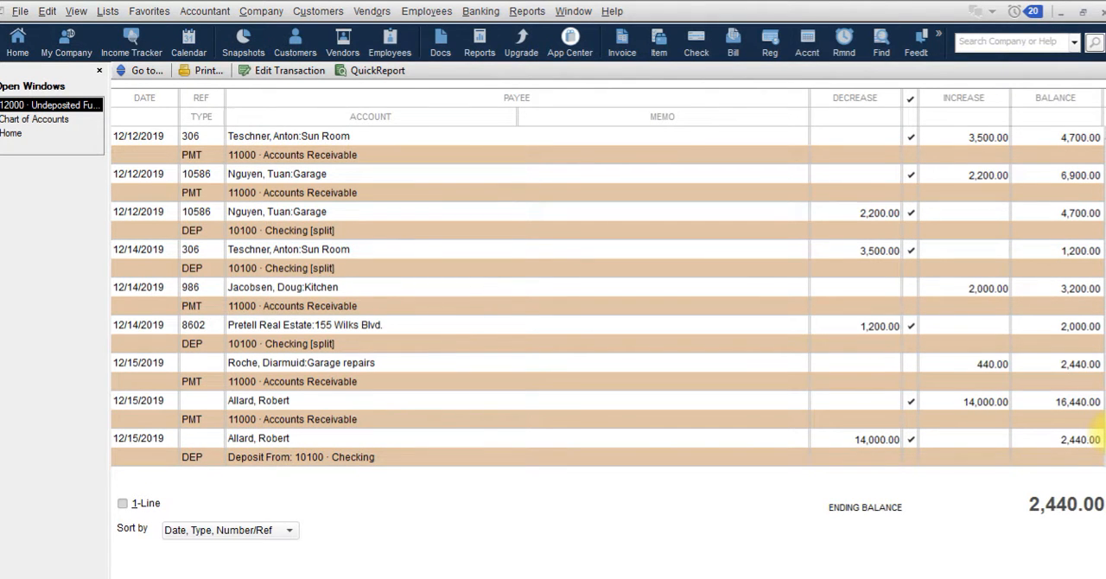
scroll(1099, 427, "down", 1)
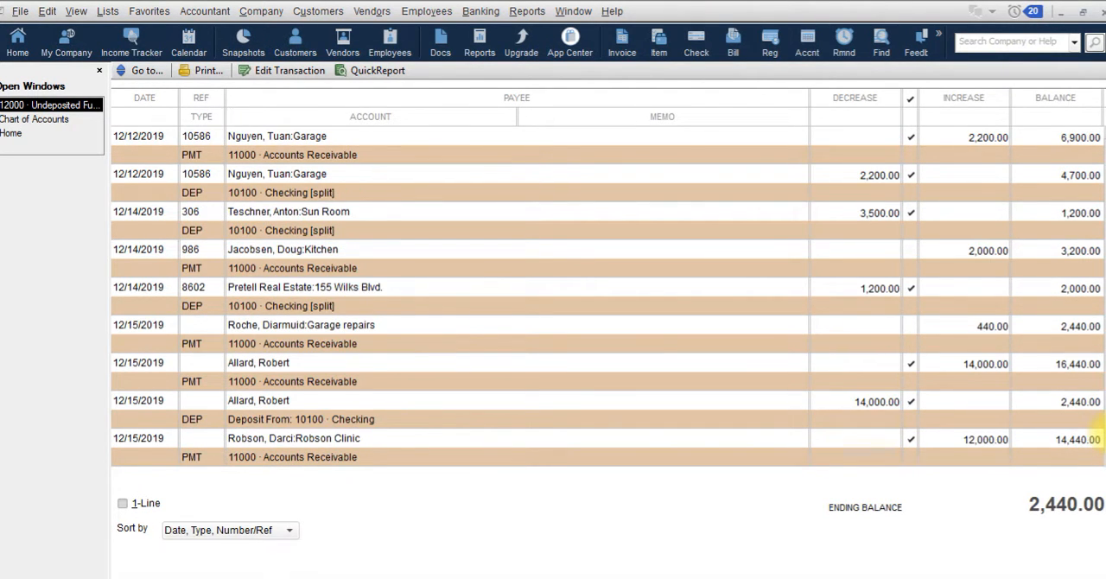
scroll(1099, 436, "down", 5)
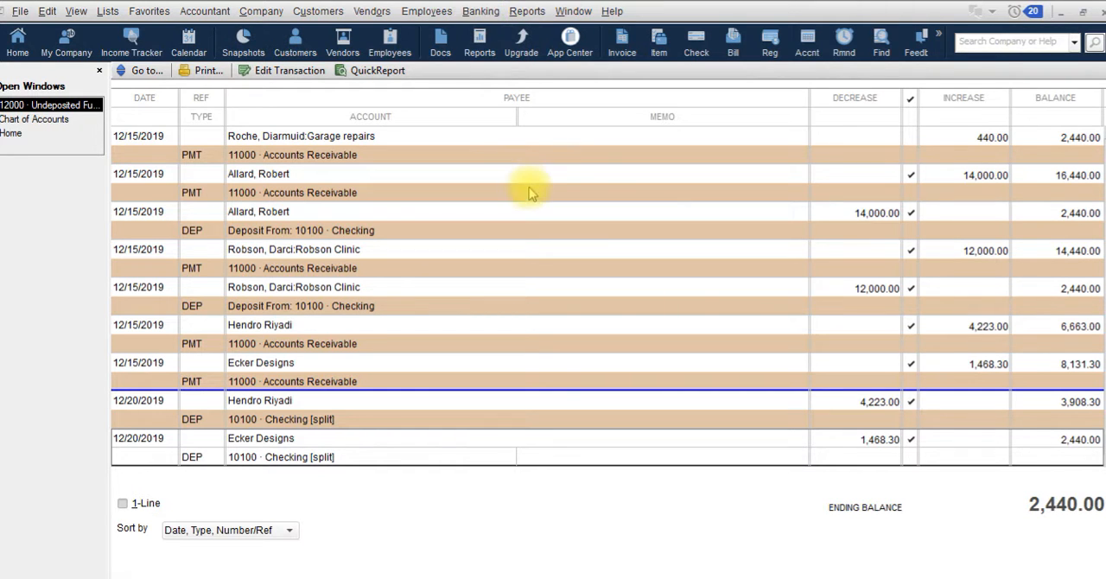
Start another bank deposit that includes all the remaining undeposited payments
left_click(480, 11)
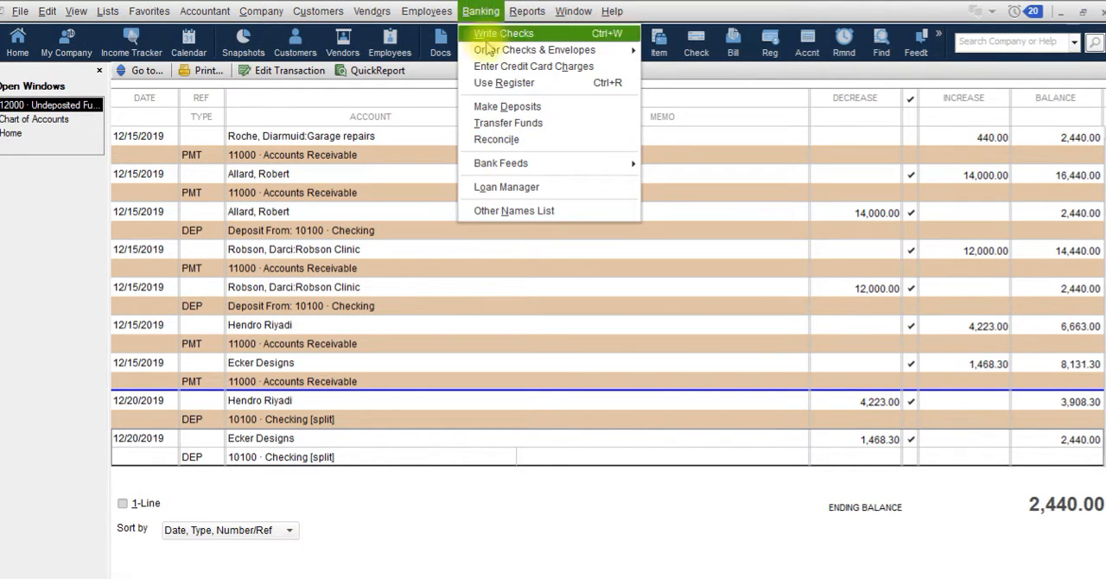
left_click(508, 106)
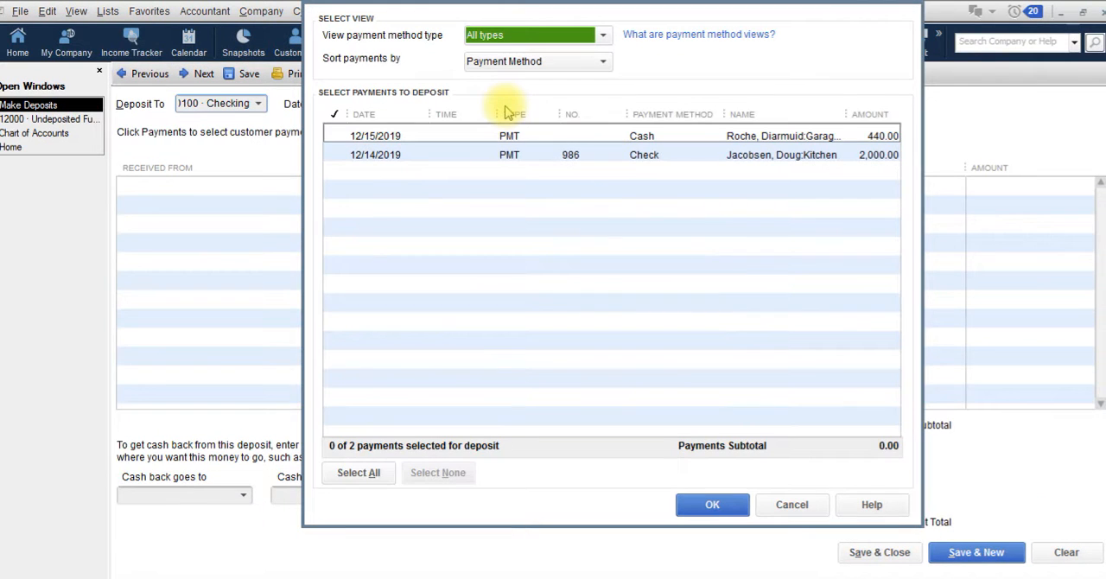
left_click(359, 473)
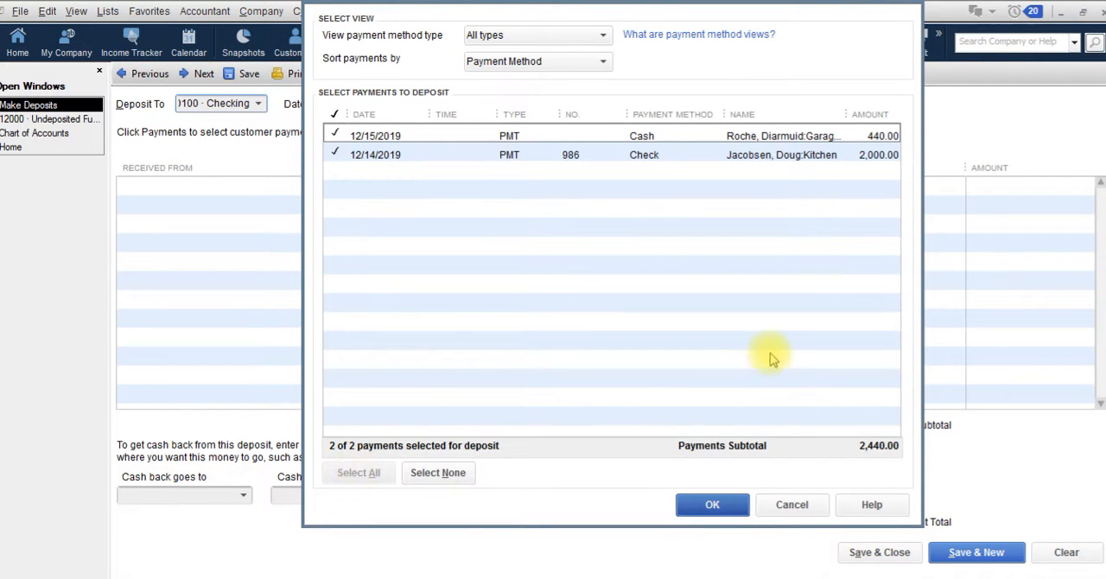
left_click(712, 506)
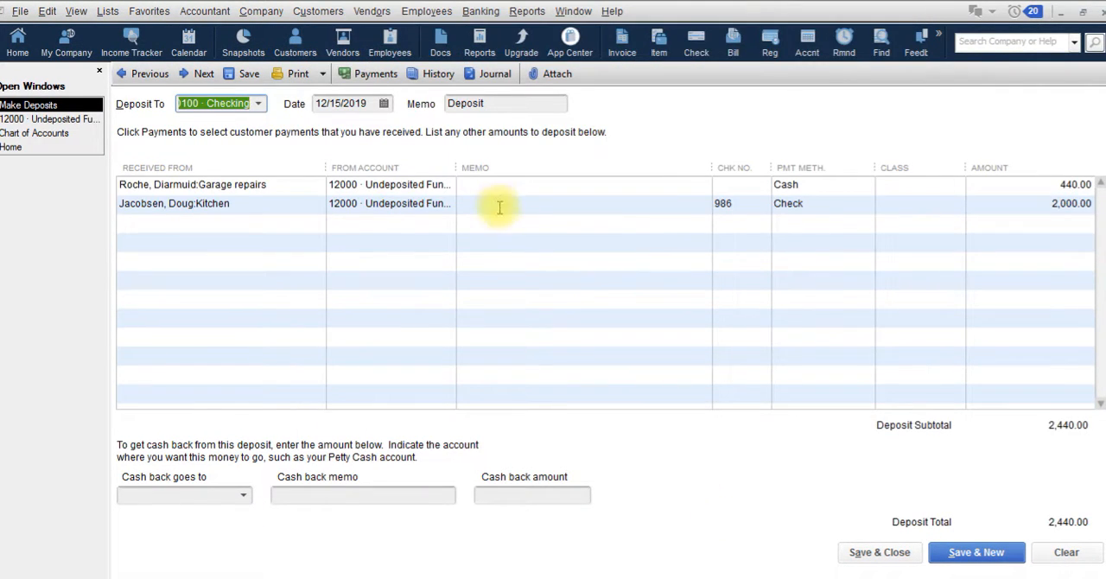
Date the deposit of the remaining payments 12/21/2019, then save and close it
key("Tab")
key("plus")
key("plus")
key("plus")
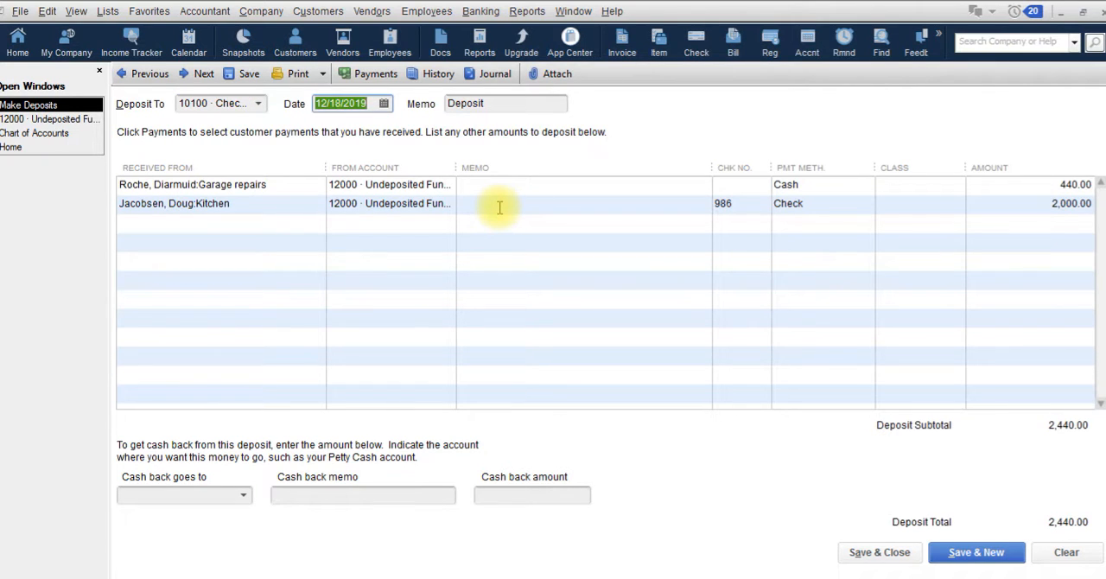
key("plus")
key("plus")
key("Tab")
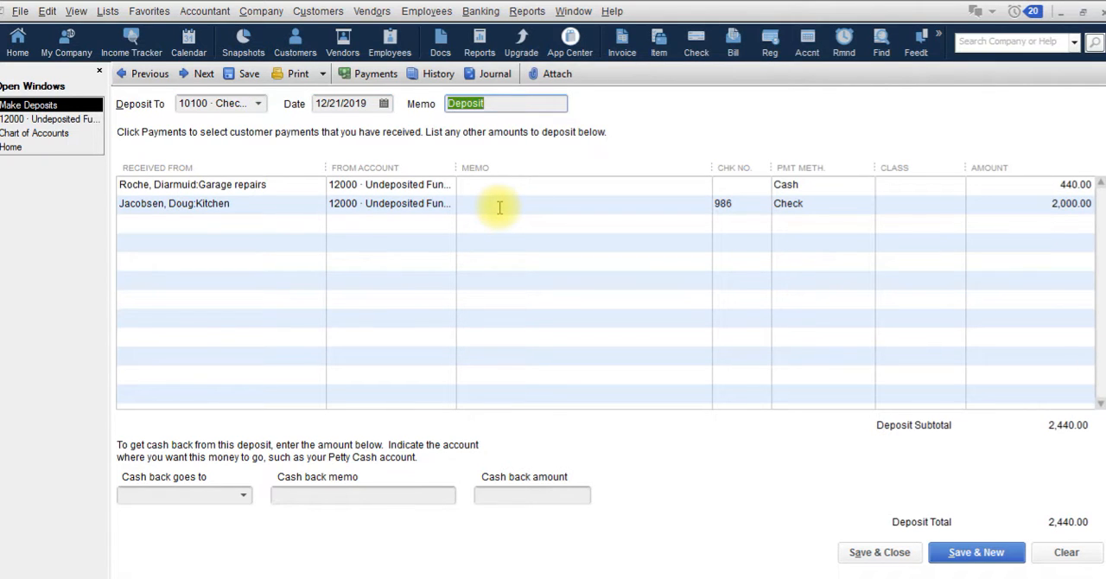
left_click(880, 552)
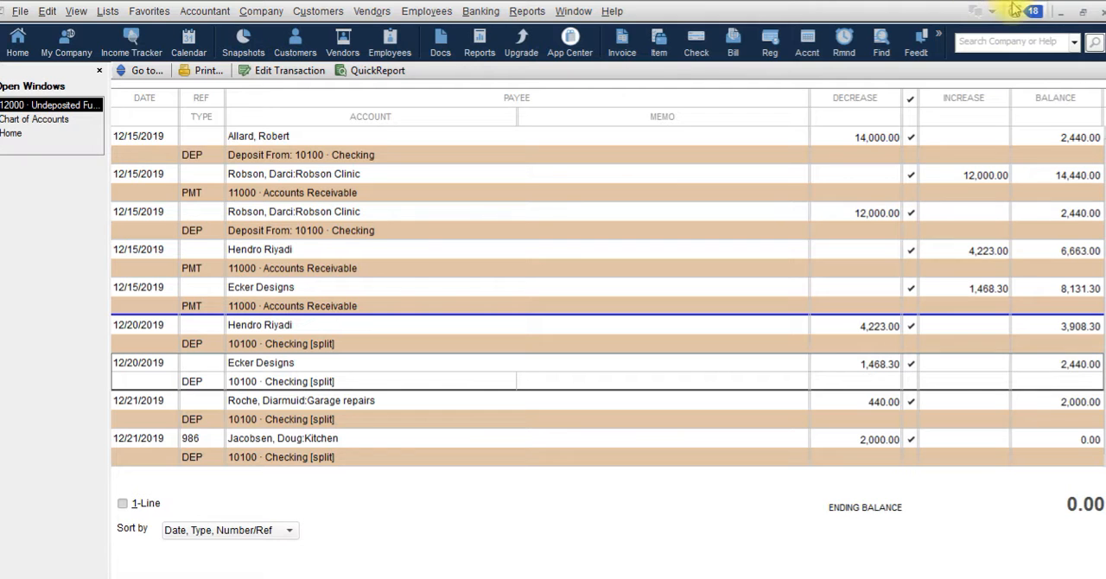
Close the Undeposited Funds register and switch to the Customers page in QuickBooks Online
left_click(1098, 11)
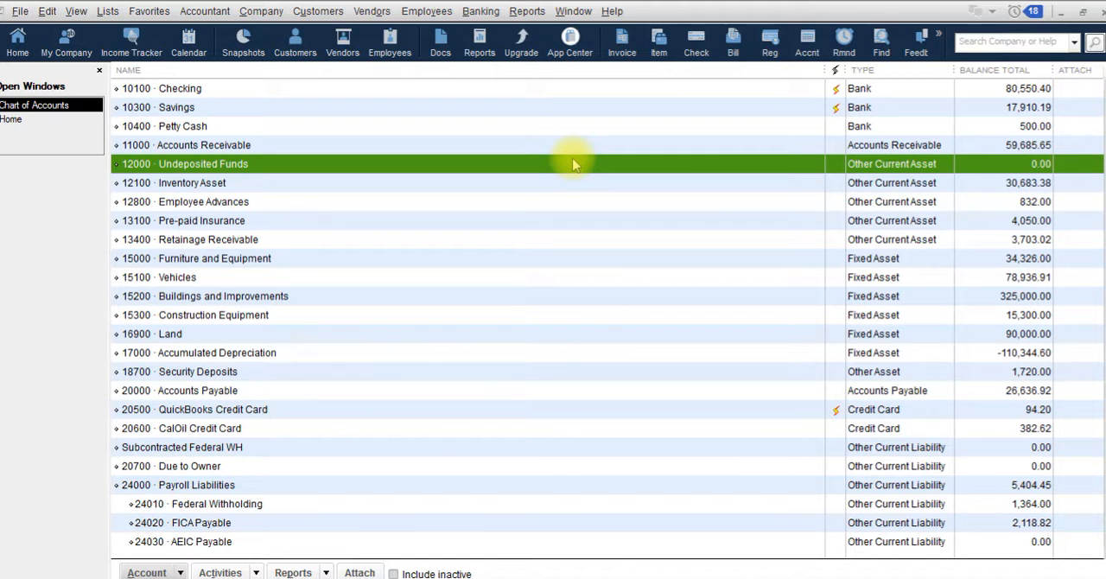
left_click(1096, 10)
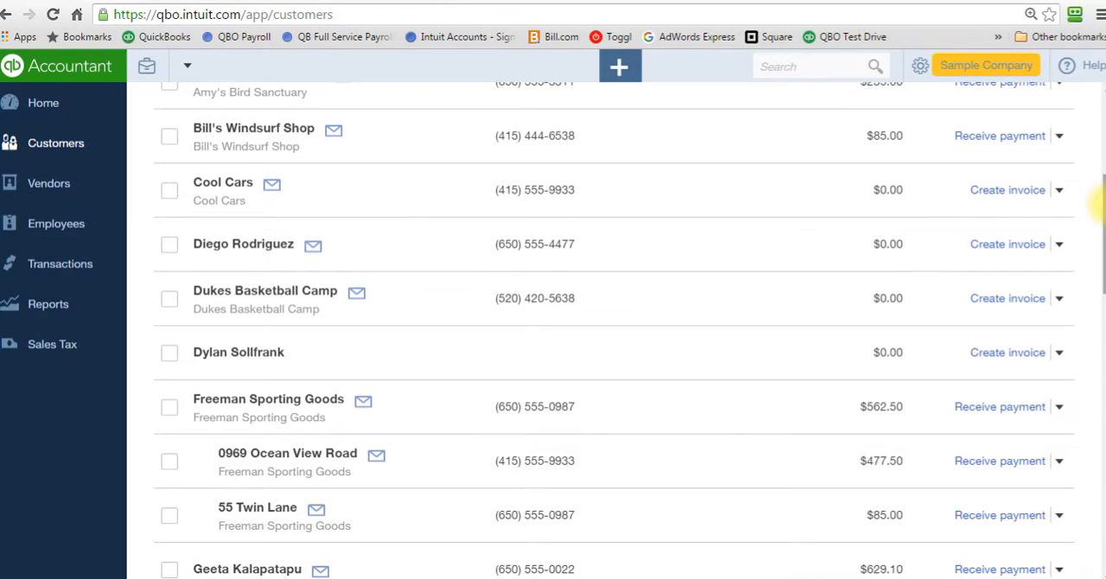
Start receiving the customer's $629.10 payment for invoice 1033, with Undeposited Funds as the deposit account
left_click_drag(1099, 200, 1091, 111)
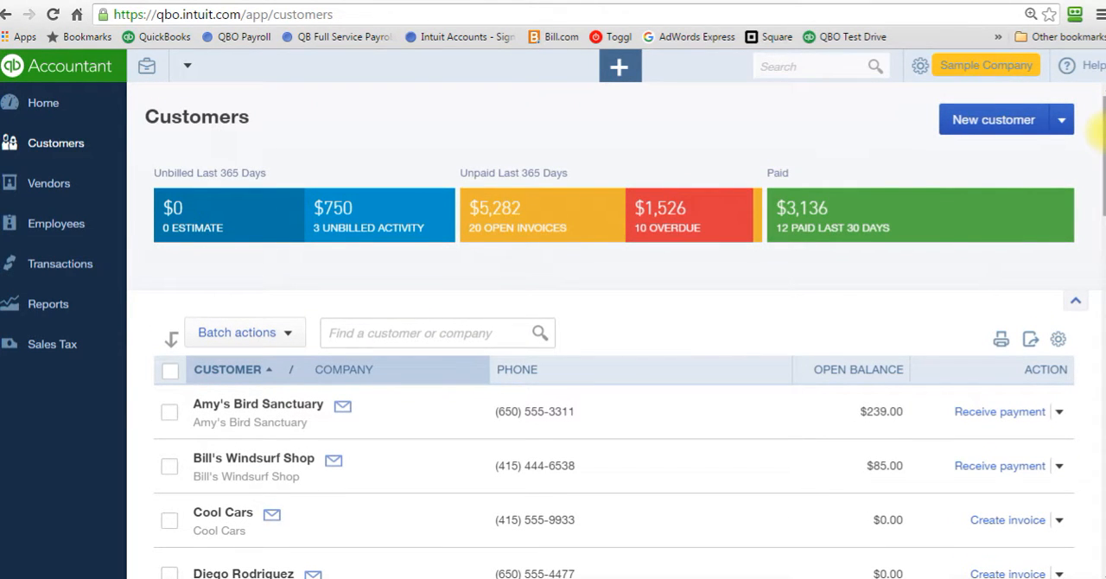
left_click_drag(1100, 129, 1099, 160)
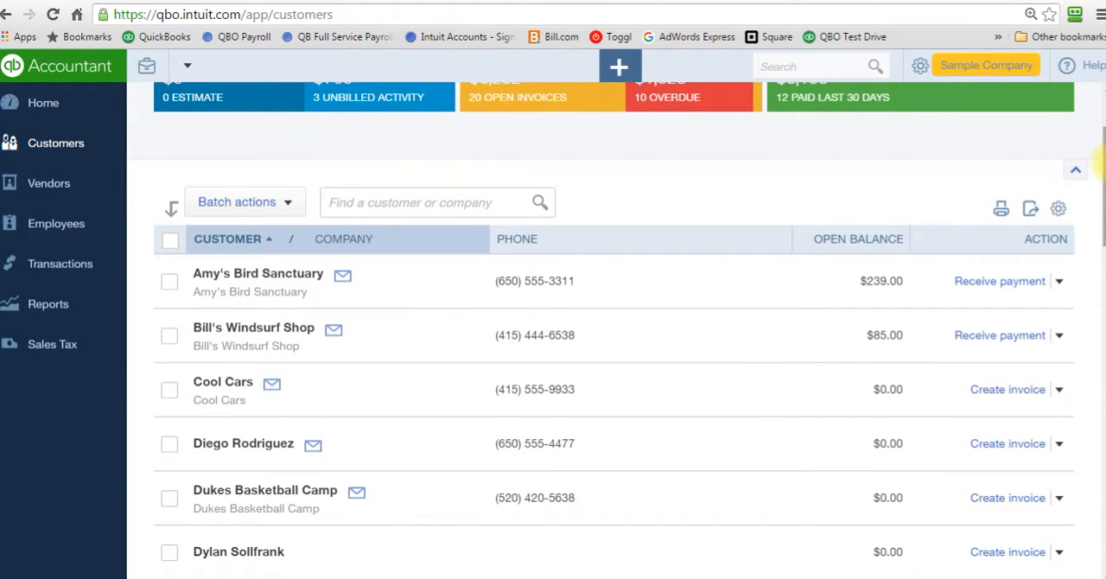
left_click_drag(1100, 160, 1099, 259)
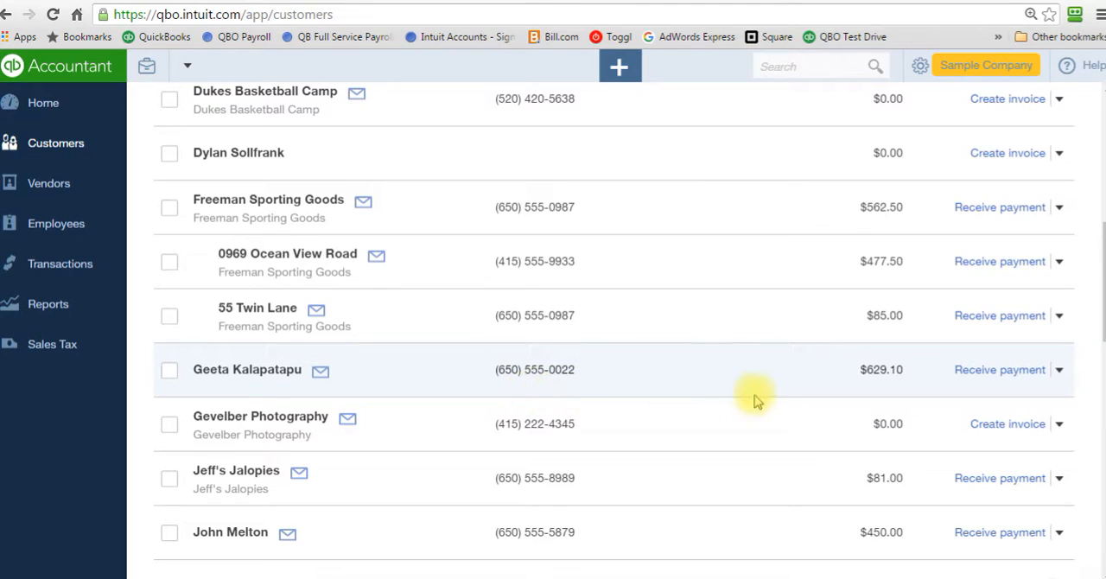
left_click(978, 372)
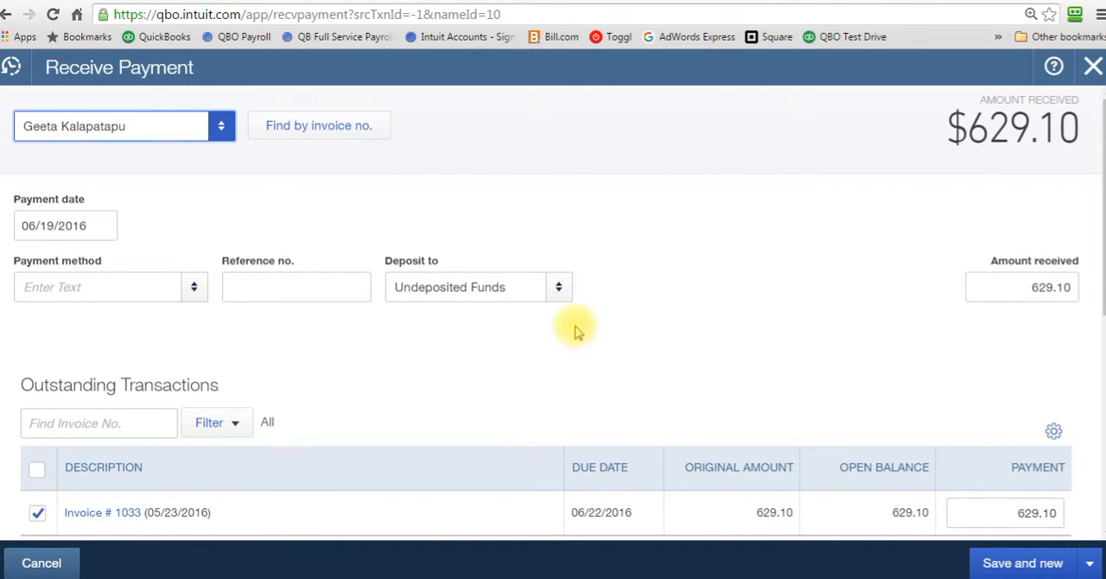
left_click(560, 289)
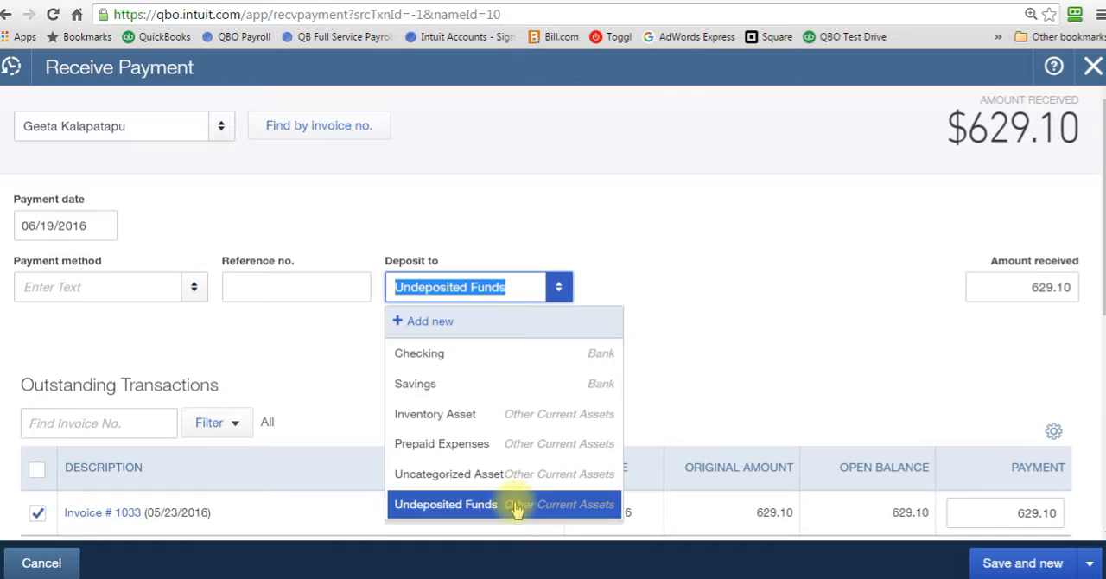
left_click(471, 506)
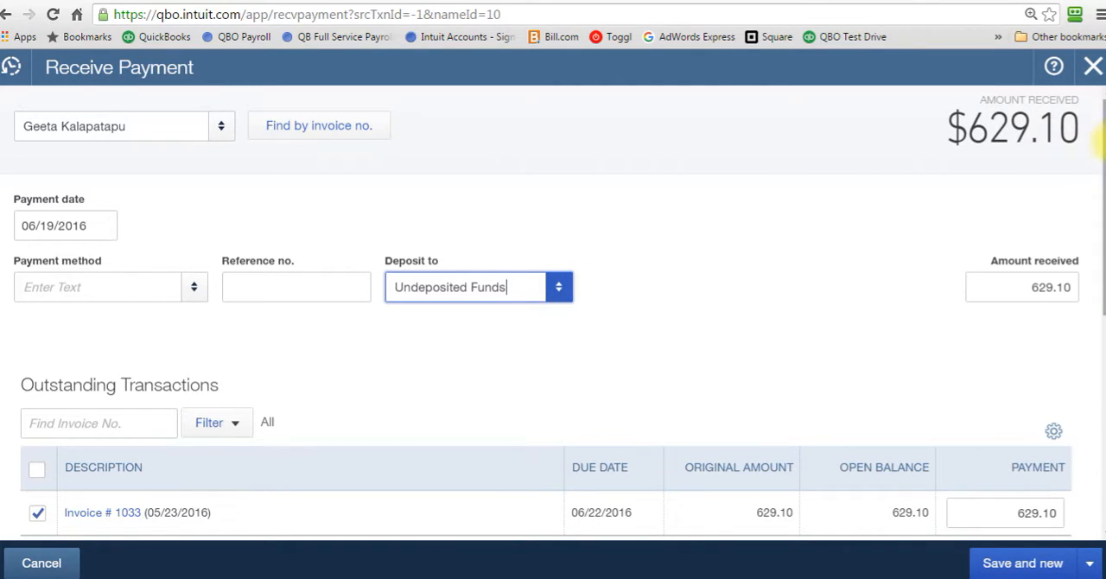
Try Checking as the payment's deposit account and set it back to Undeposited Funds
left_click(560, 287)
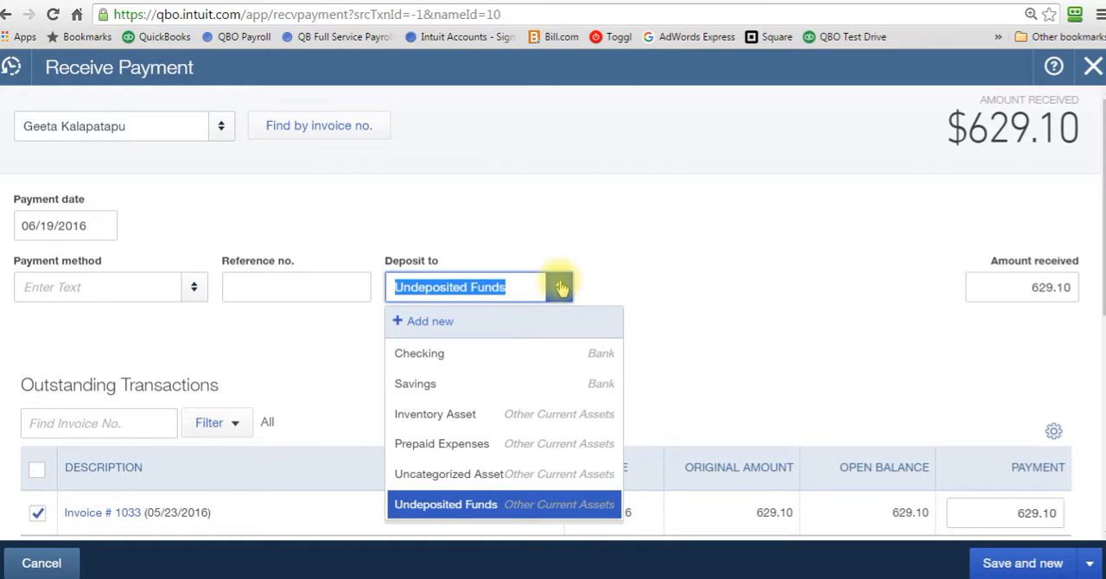
left_click(488, 363)
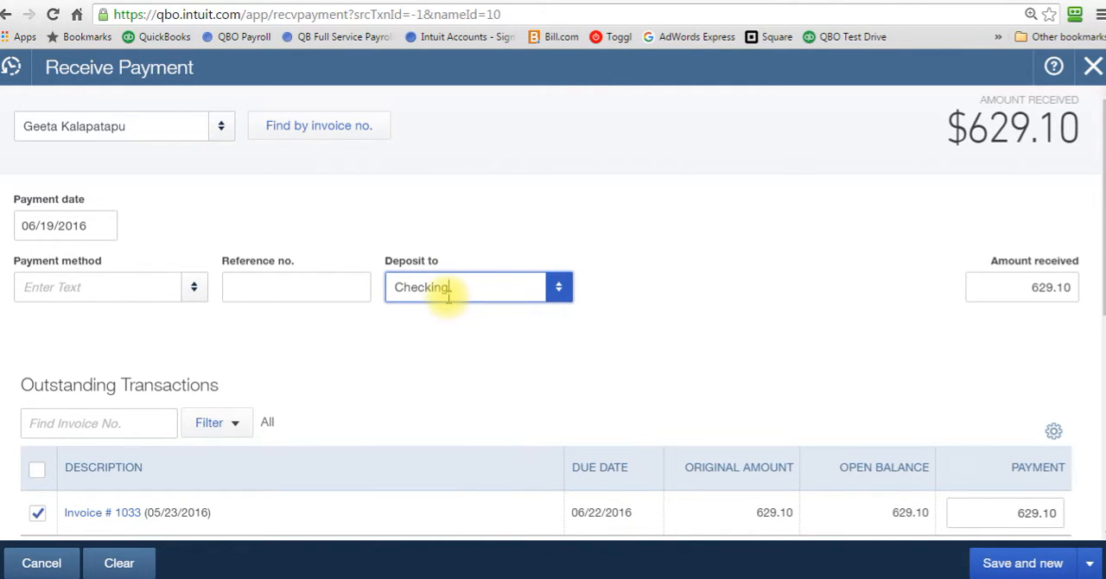
left_click(557, 288)
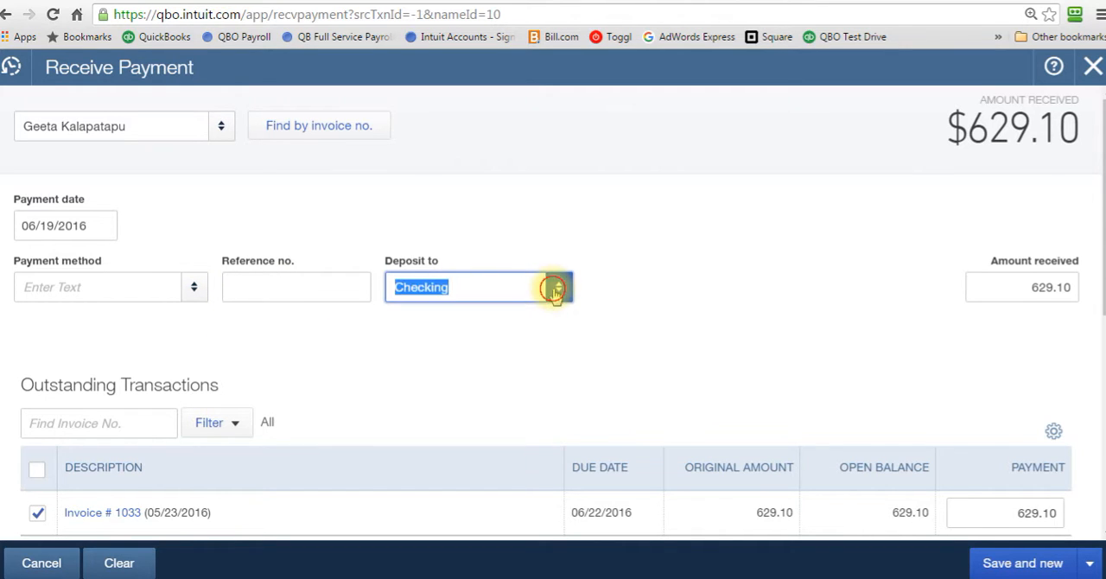
left_click(429, 510)
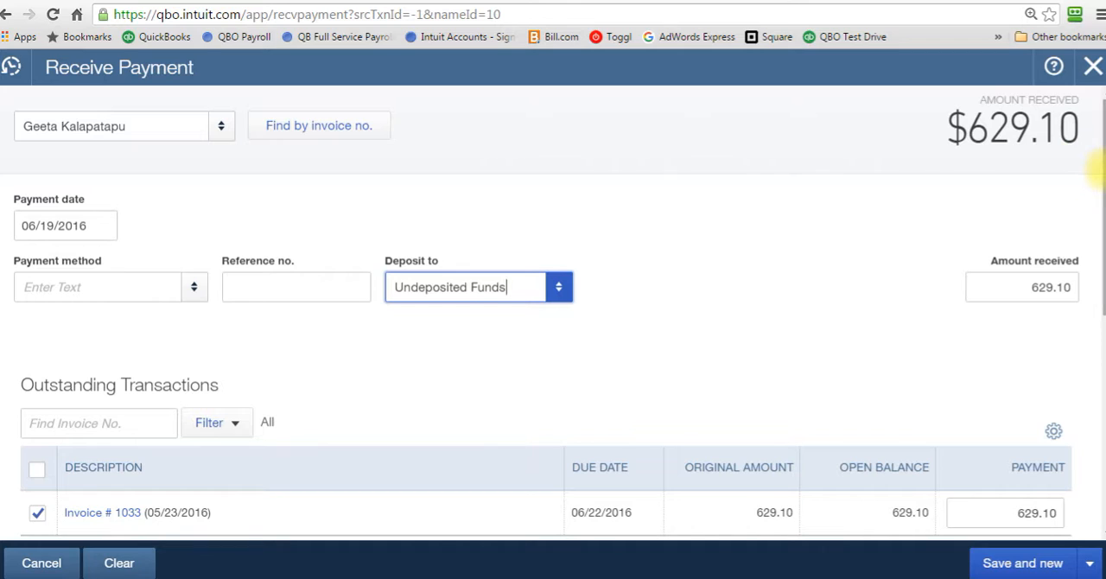
Save and close the $629.10 customer payment for invoice 1033
left_click_drag(1099, 164, 1098, 223)
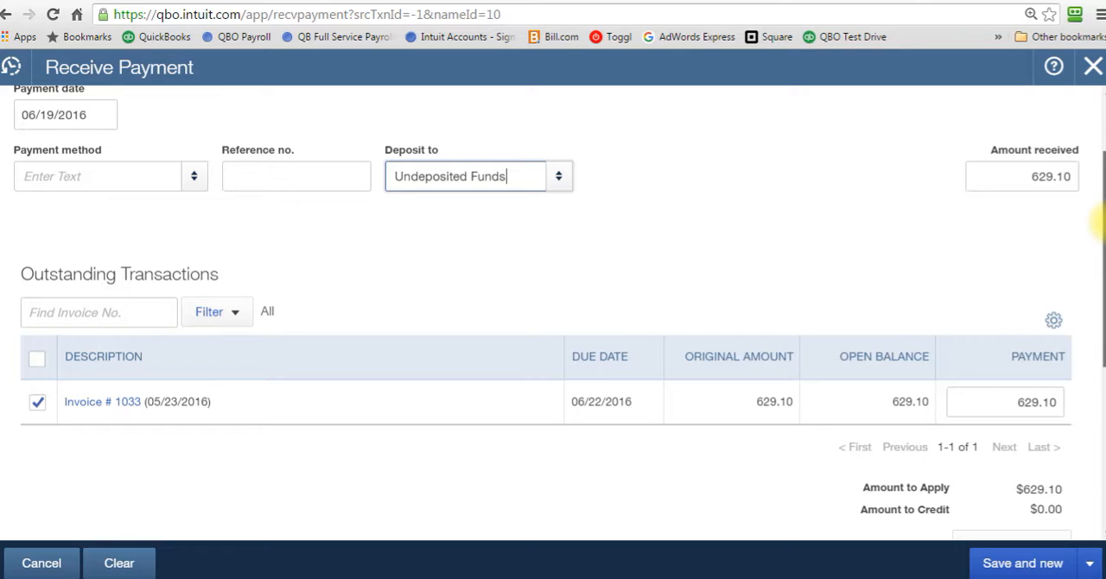
mouse_move(1098, 223)
left_mouse_down()
mouse_move(1097, 160)
mouse_move(1097, 235)
left_mouse_up()
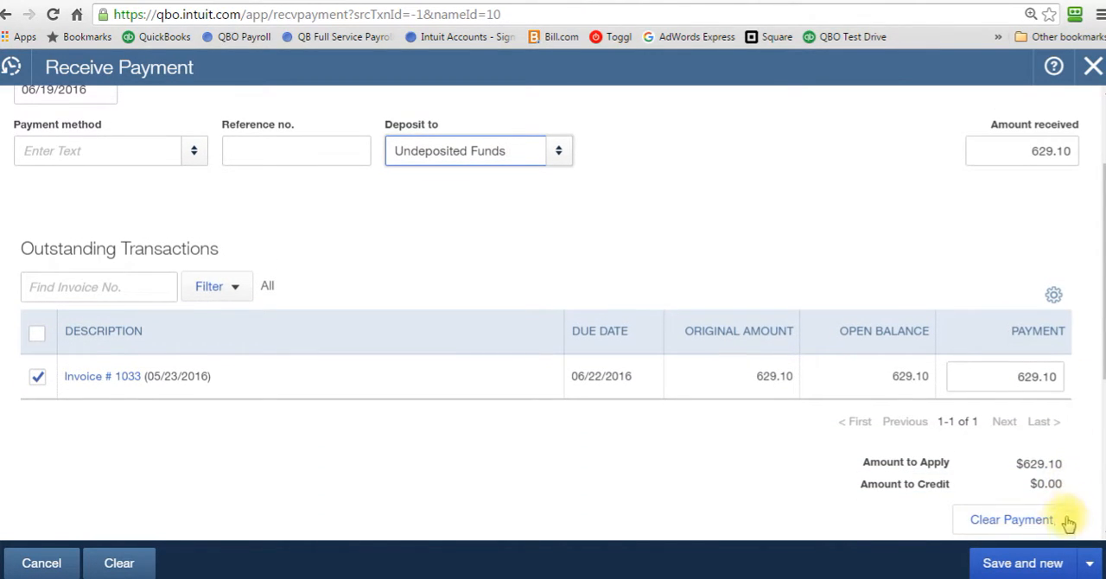
left_click(1091, 564)
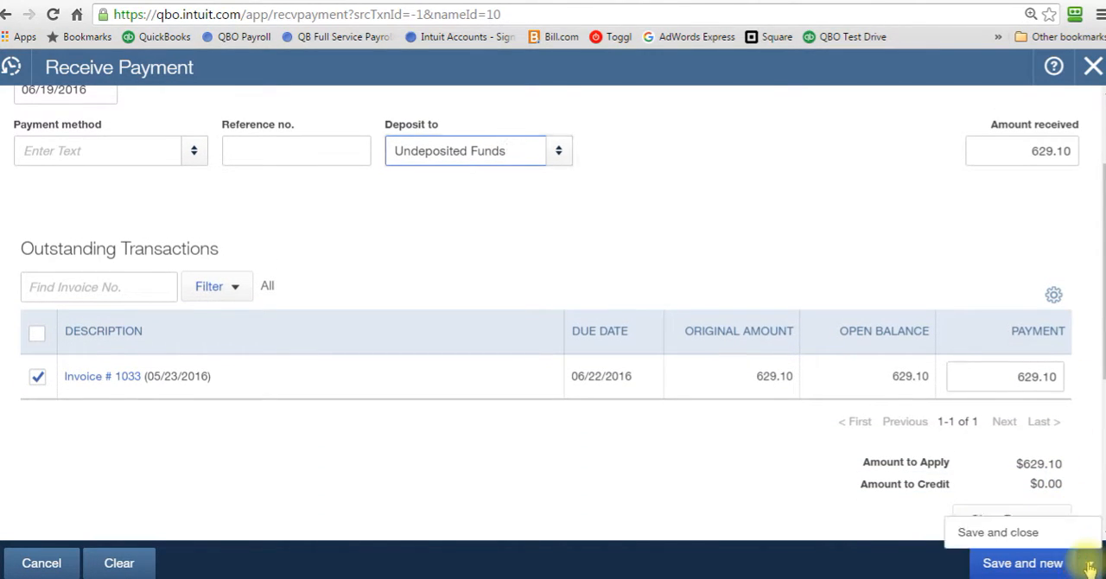
left_click(1035, 529)
left_click(1036, 552)
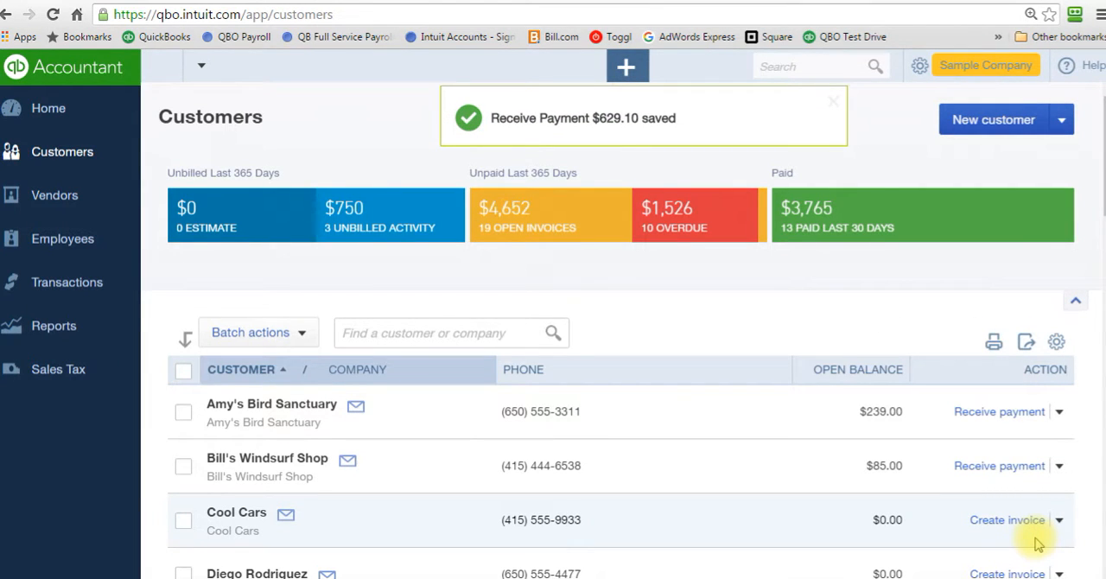
Receive the $477.50 payment for invoice 1036 from the Freeman Sporting Goods sub-customer into Undeposited Funds, and save and close it
scroll(1099, 208, "down", 5)
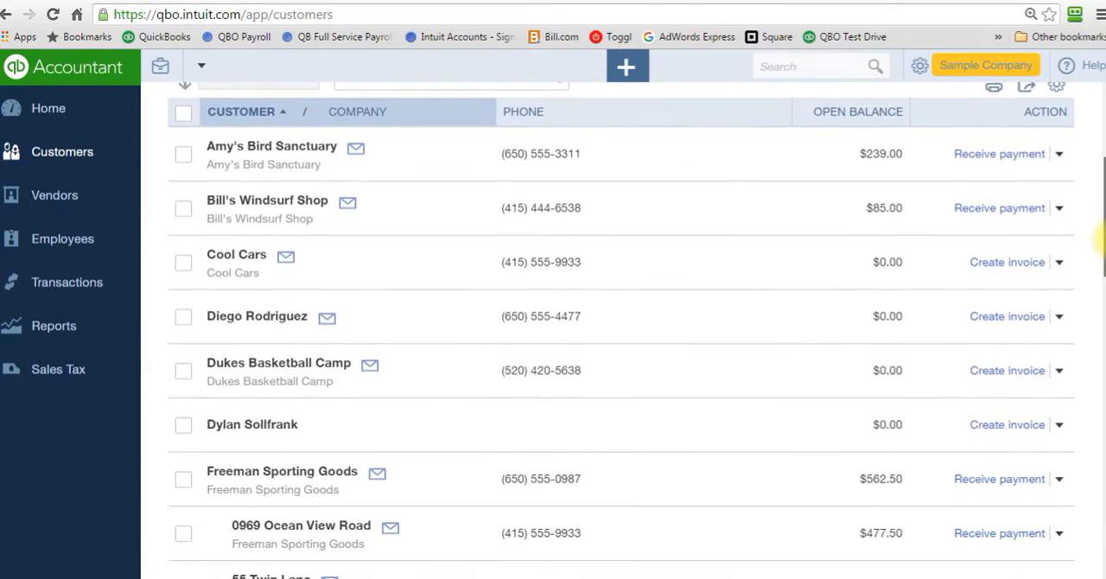
scroll(1100, 259, "down", 1)
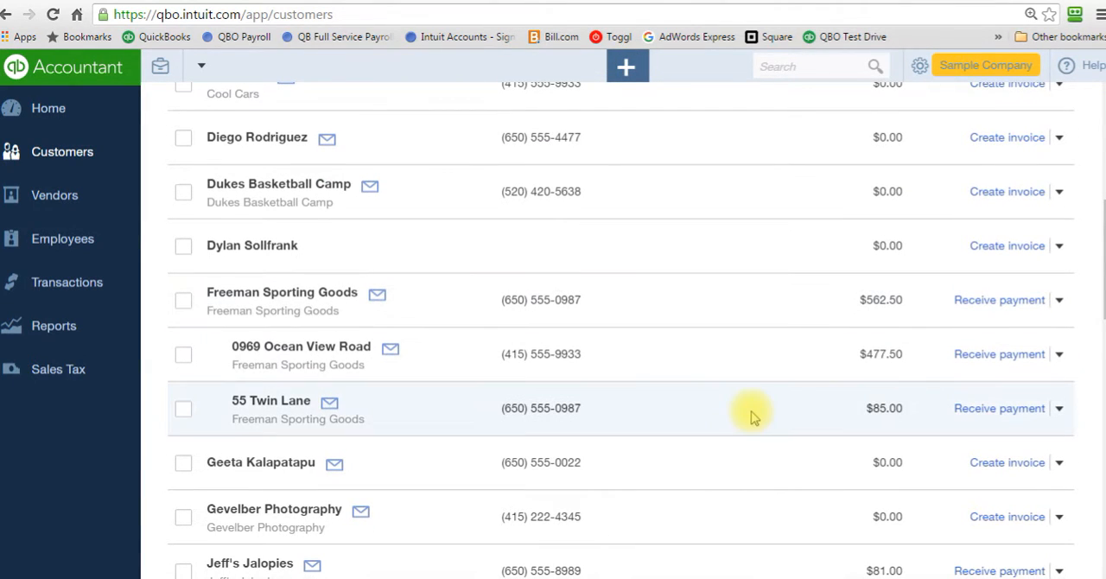
left_click(975, 356)
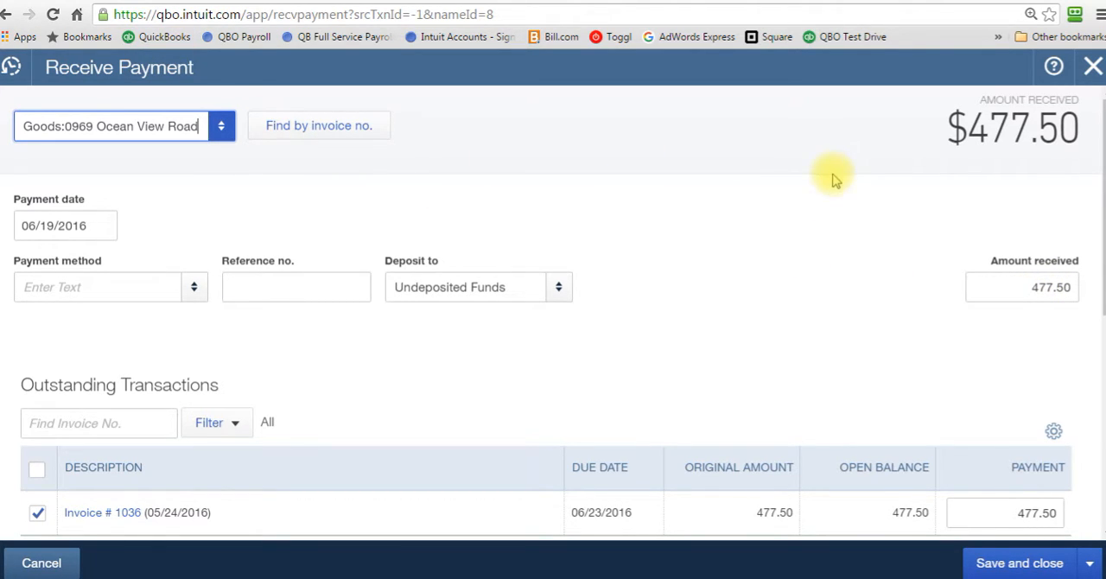
left_click_drag(1102, 260, 1097, 339)
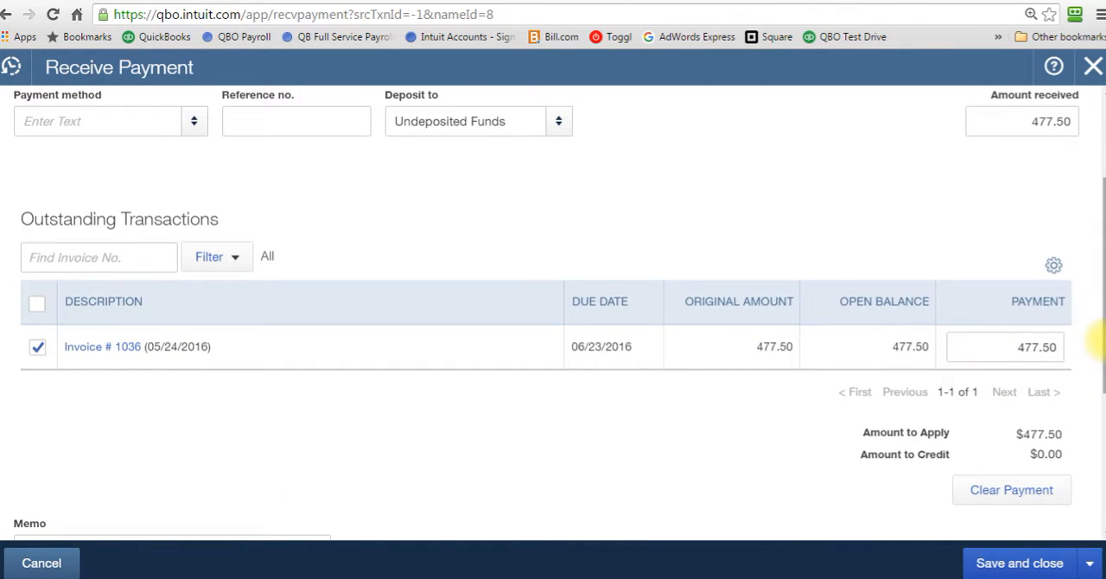
left_click(557, 123)
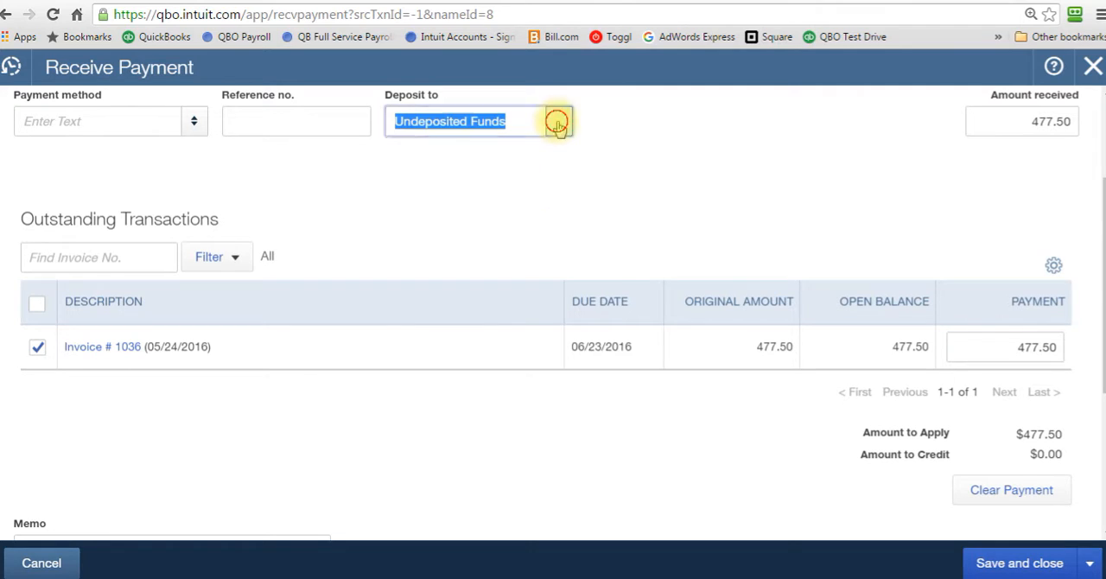
left_click(557, 123)
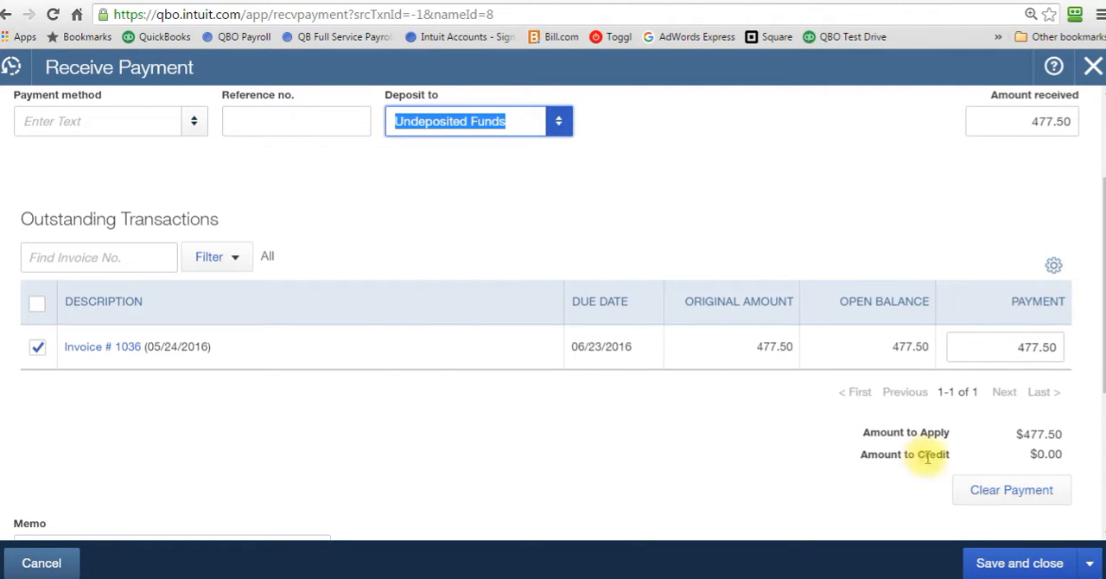
left_click(1036, 562)
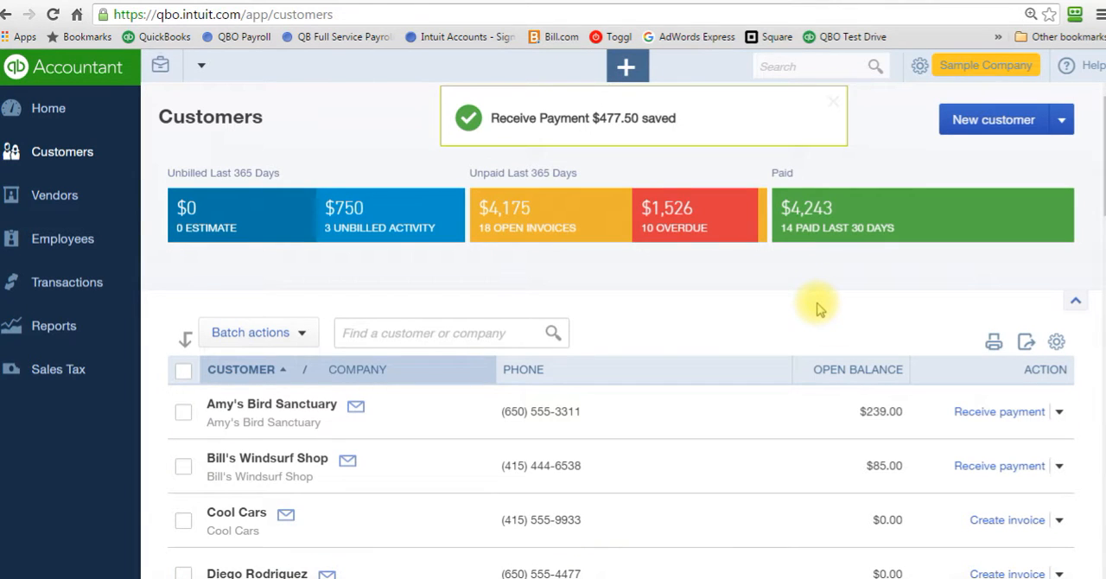
Start a new bank deposit to the Checking account and look over the existing payments available for deposit
left_click(832, 103)
left_click(627, 67)
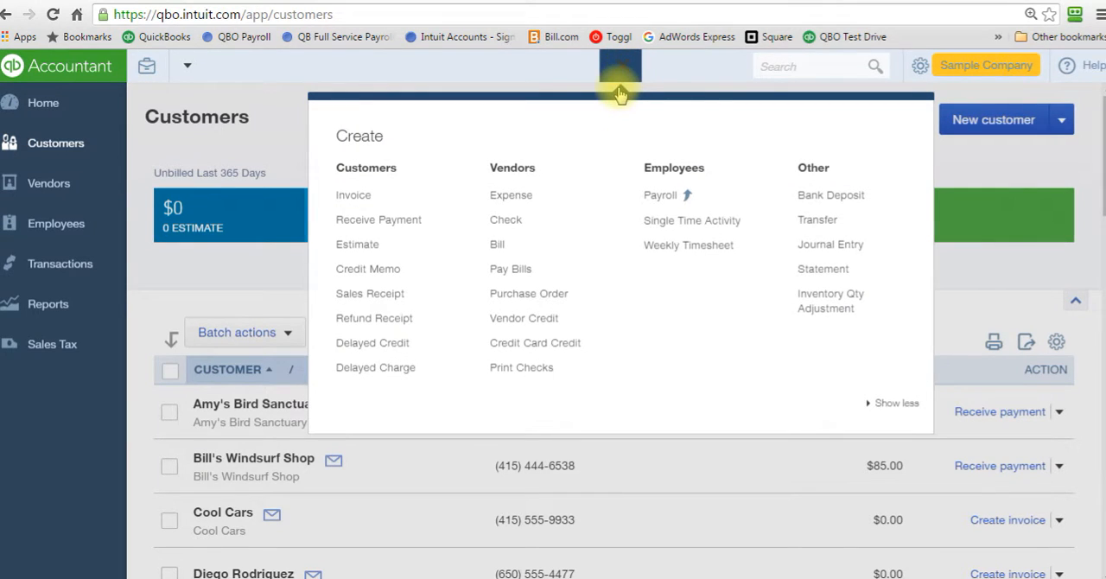
left_click(847, 198)
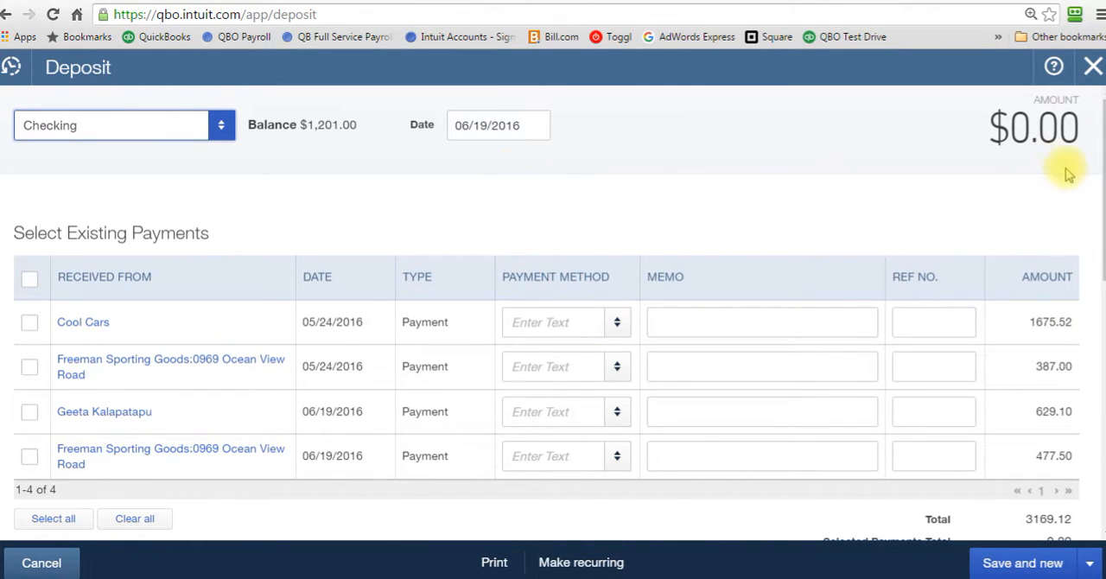
mouse_move(1105, 174)
left_mouse_down()
mouse_move(1099, 294)
mouse_move(1099, 173)
left_mouse_up()
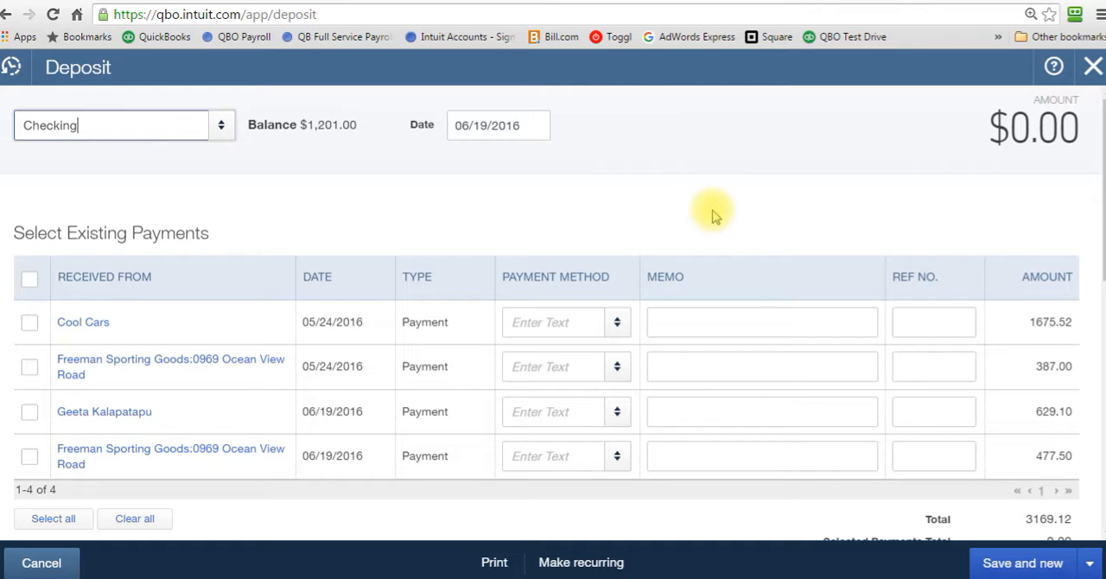
mouse_move(1098, 177)
left_mouse_down()
mouse_move(1098, 272)
mouse_move(1101, 195)
left_mouse_up()
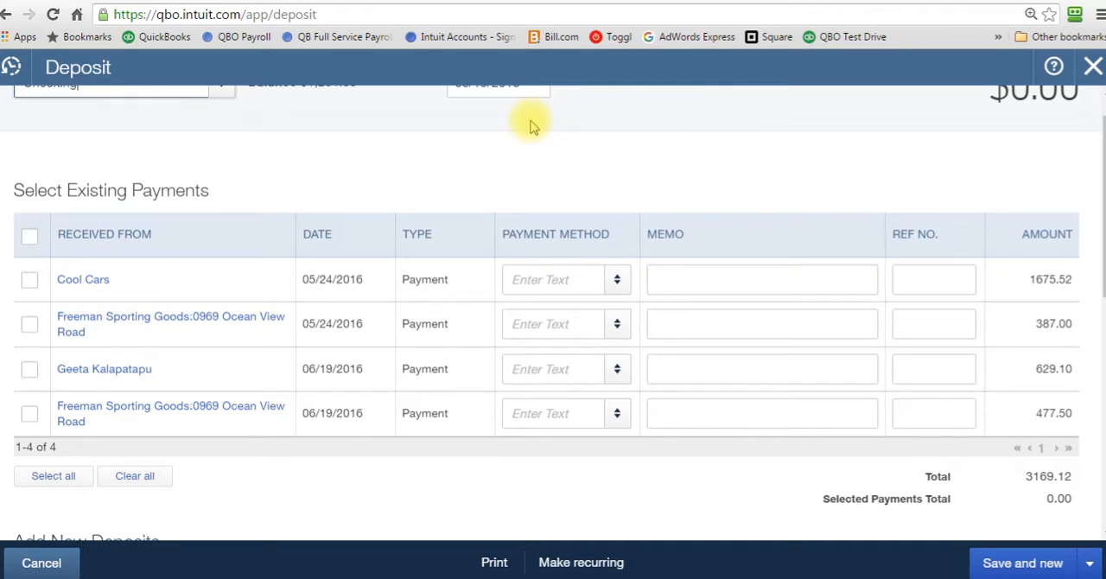
Include the two payments dated 06/19/2016, 629.10 and 477.50, in the deposit
left_click(31, 370)
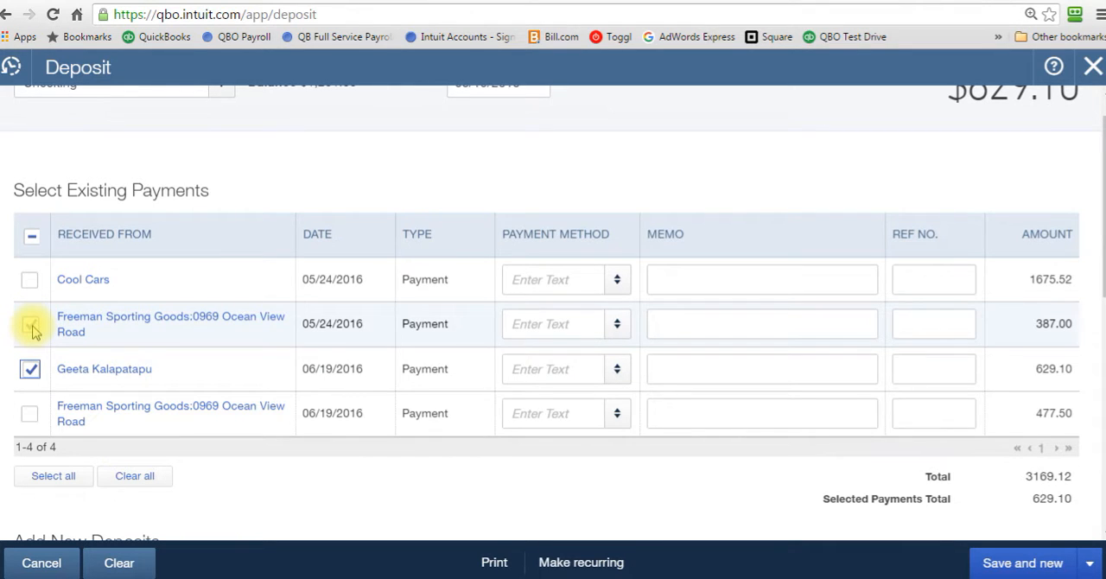
left_click(29, 414)
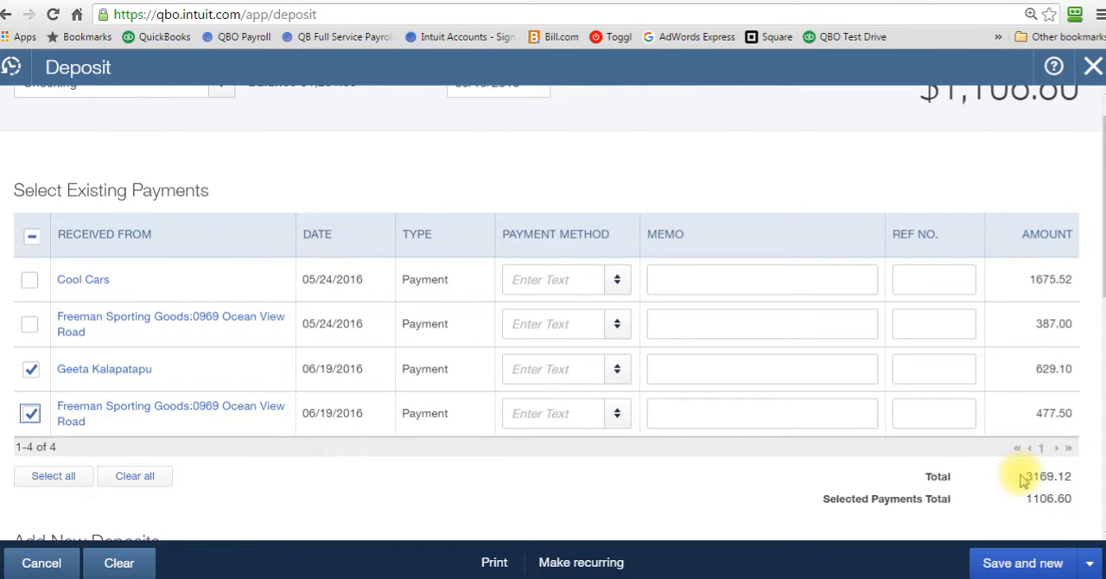
scroll(1098, 255, "up", 1)
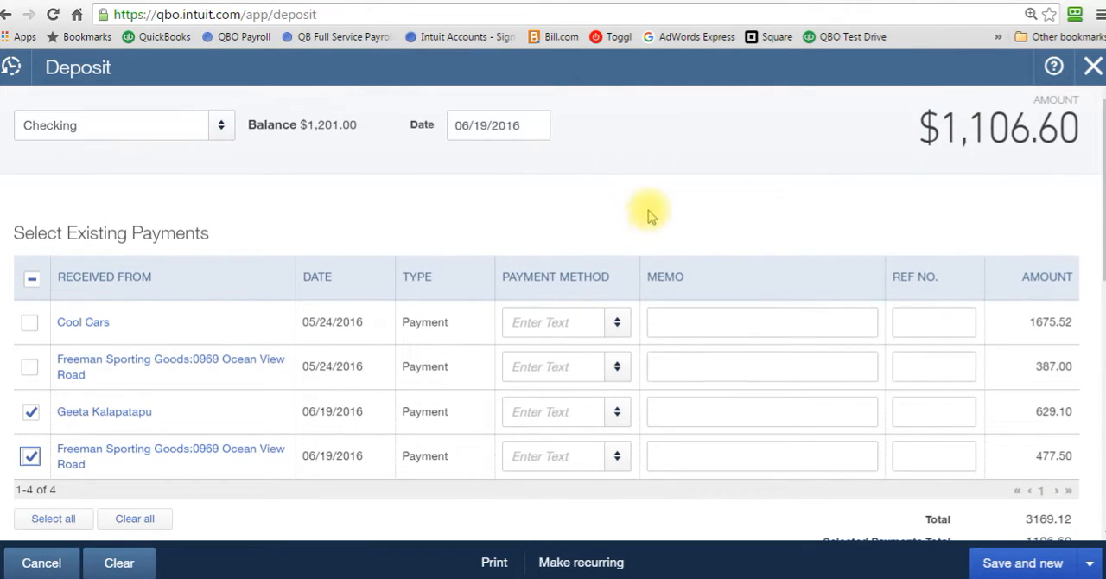
Date the deposit 06/24/2016 and review the rest of the deposit form down to its total
left_click(537, 132)
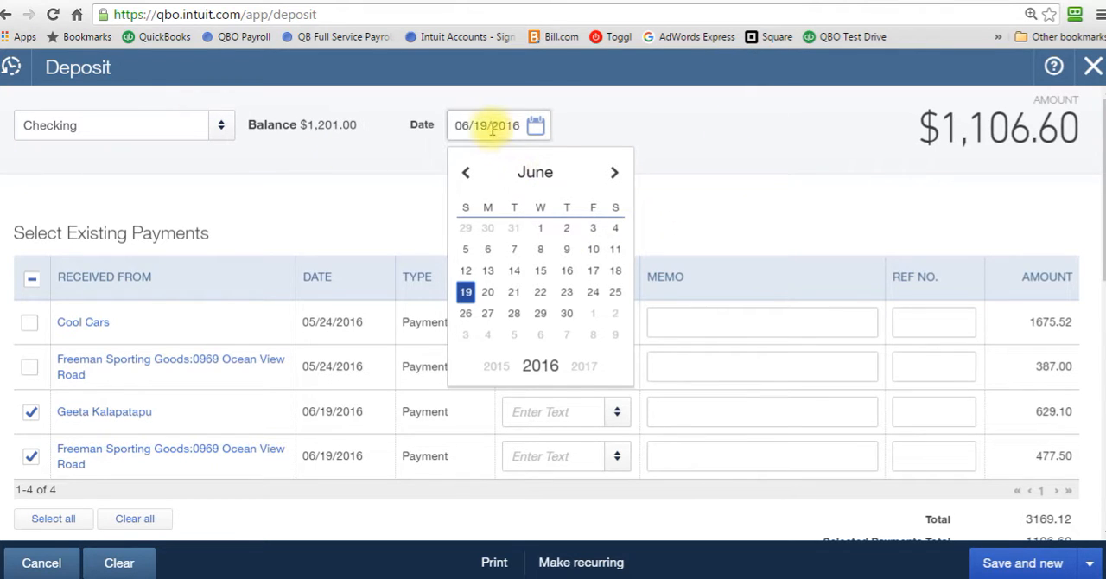
left_click(593, 297)
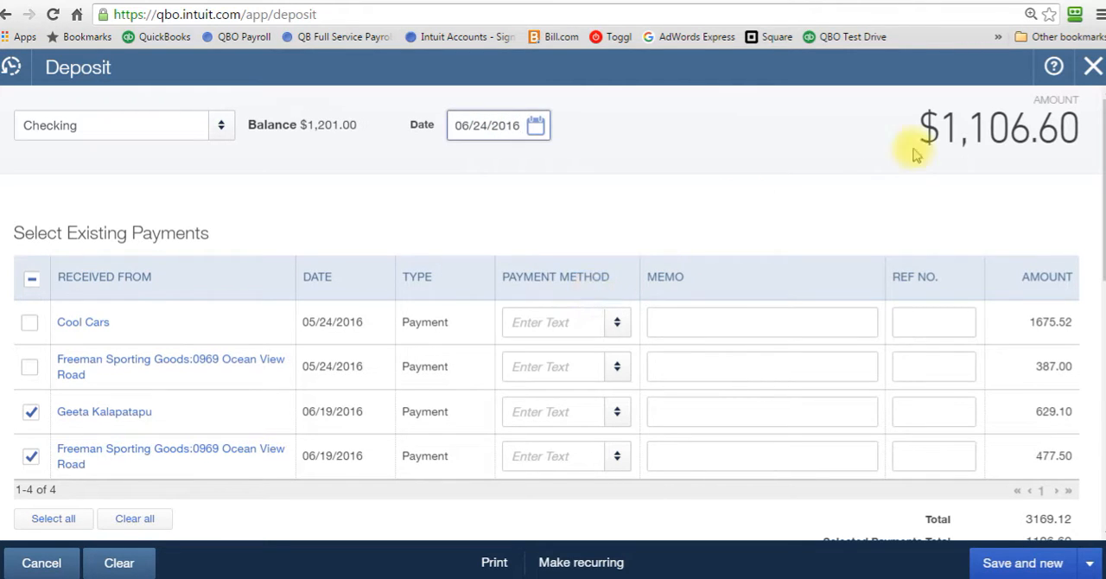
left_click_drag(1096, 168, 1091, 296)
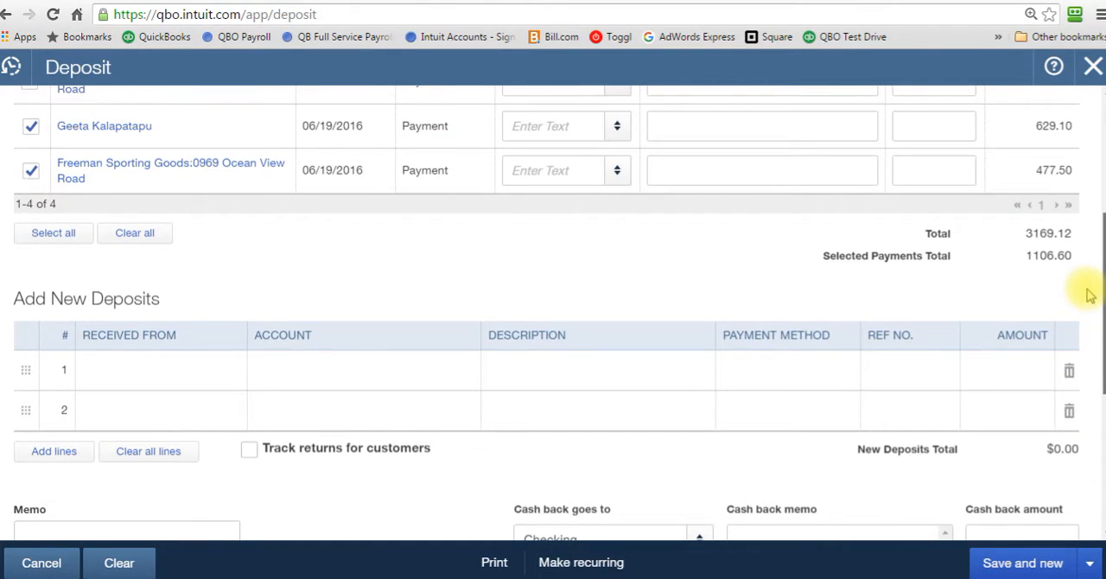
scroll(1091, 296, "down", 1)
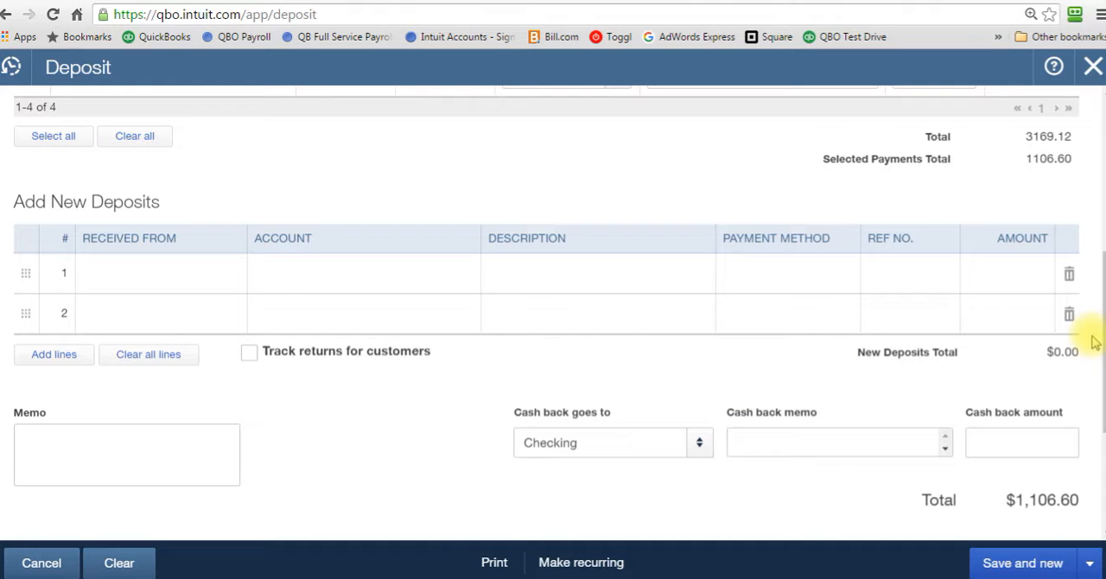
left_click_drag(1098, 337, 1098, 397)
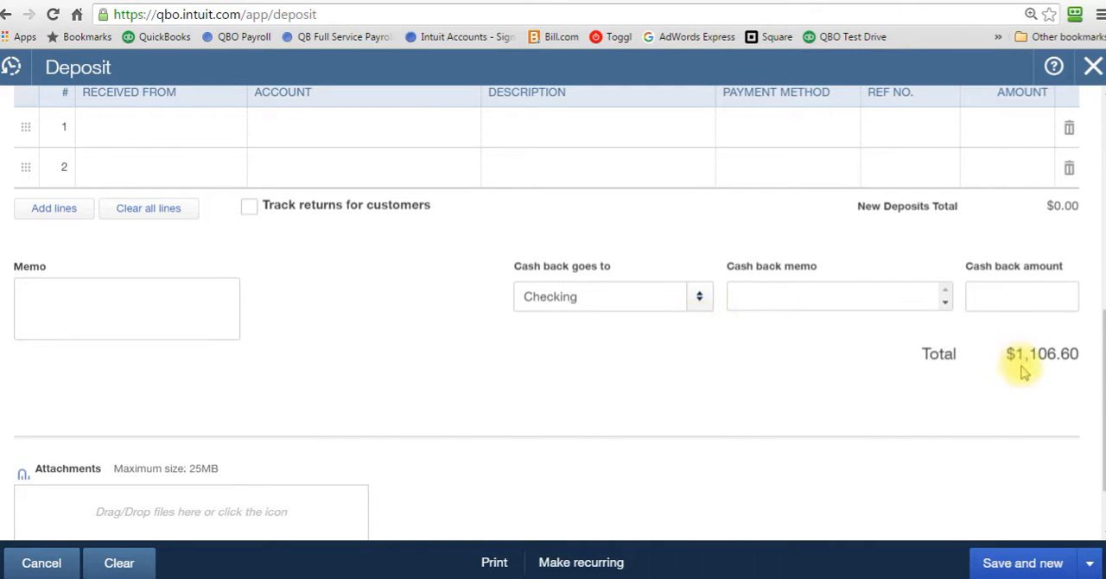
Check the end of the deposit form without entering any cash back, and save and close the deposit
left_click(1035, 296)
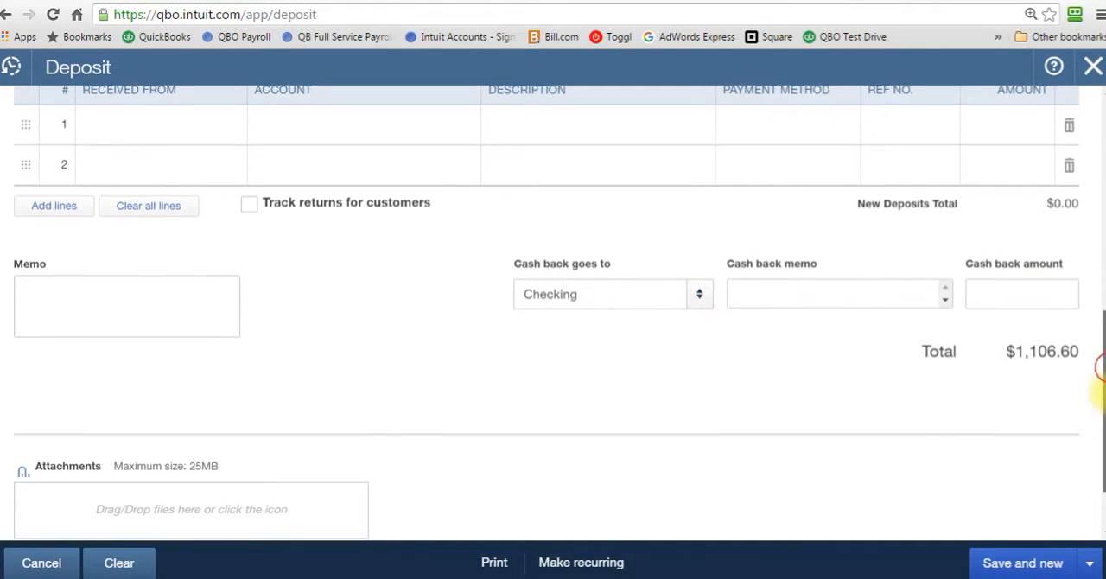
left_click_drag(1101, 370, 1098, 432)
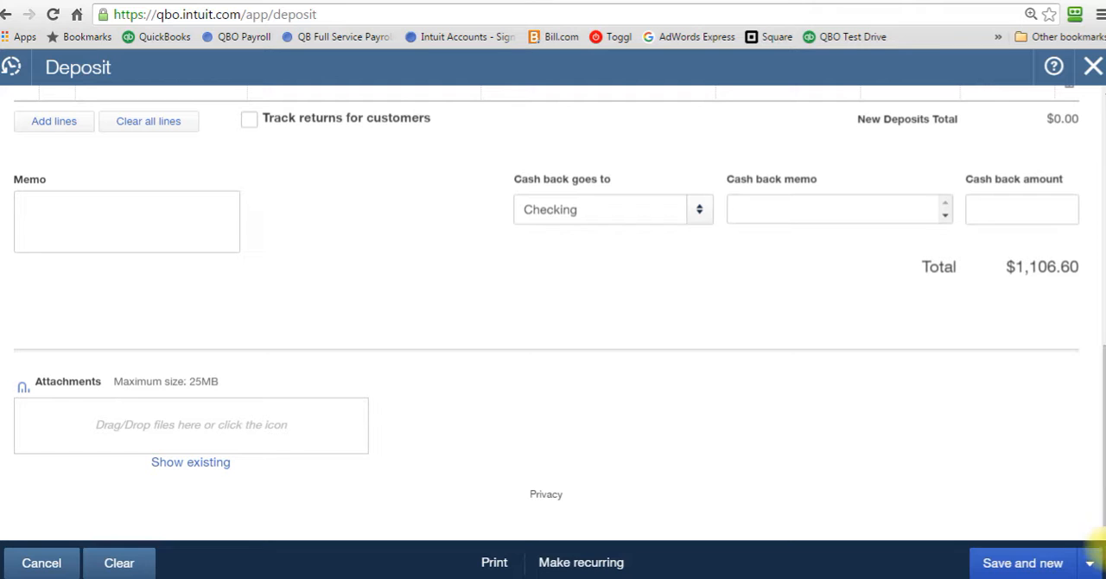
left_click(1090, 563)
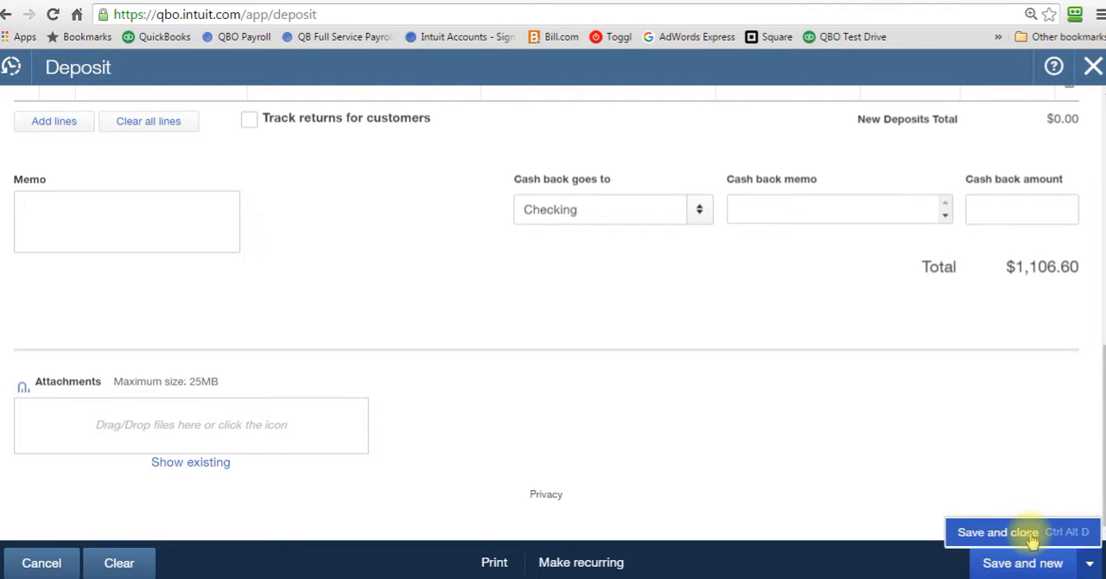
left_click(1003, 533)
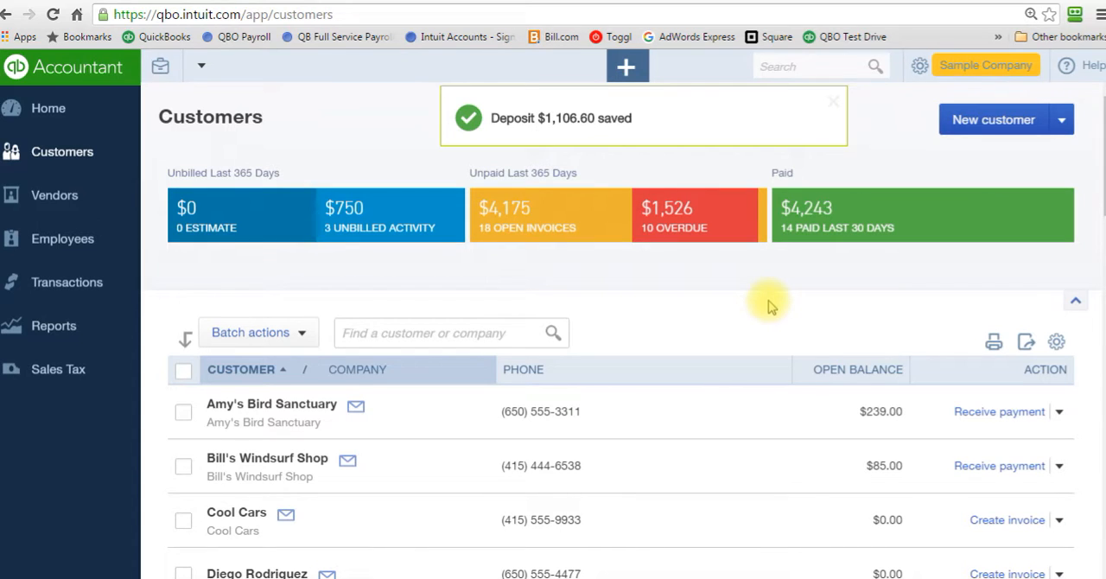
Run the account report for Checking from the Chart of Accounts and look through it to the latest transactions
left_click(76, 294)
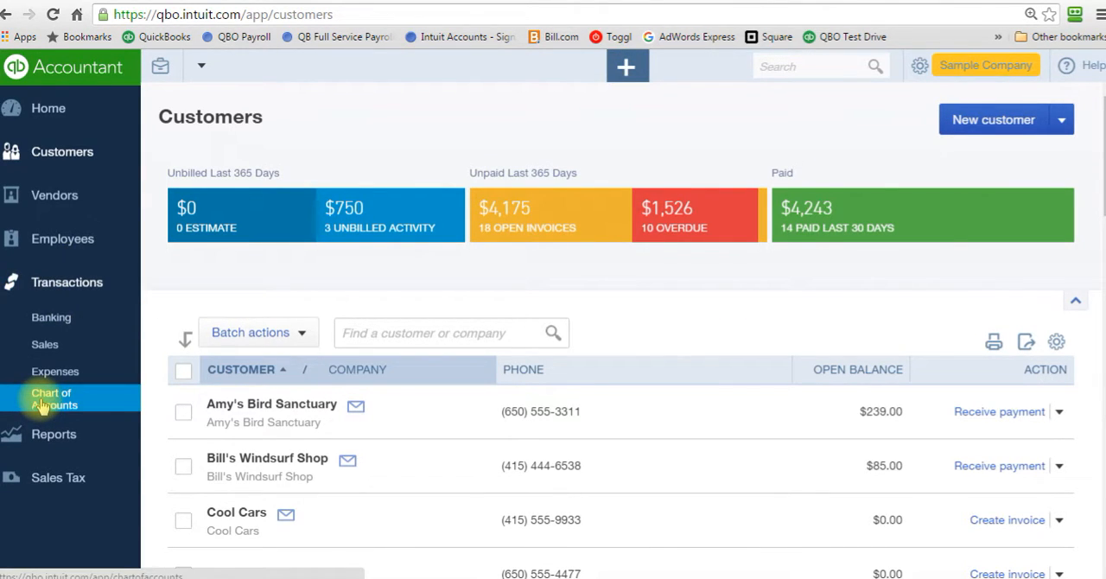
left_click(41, 402)
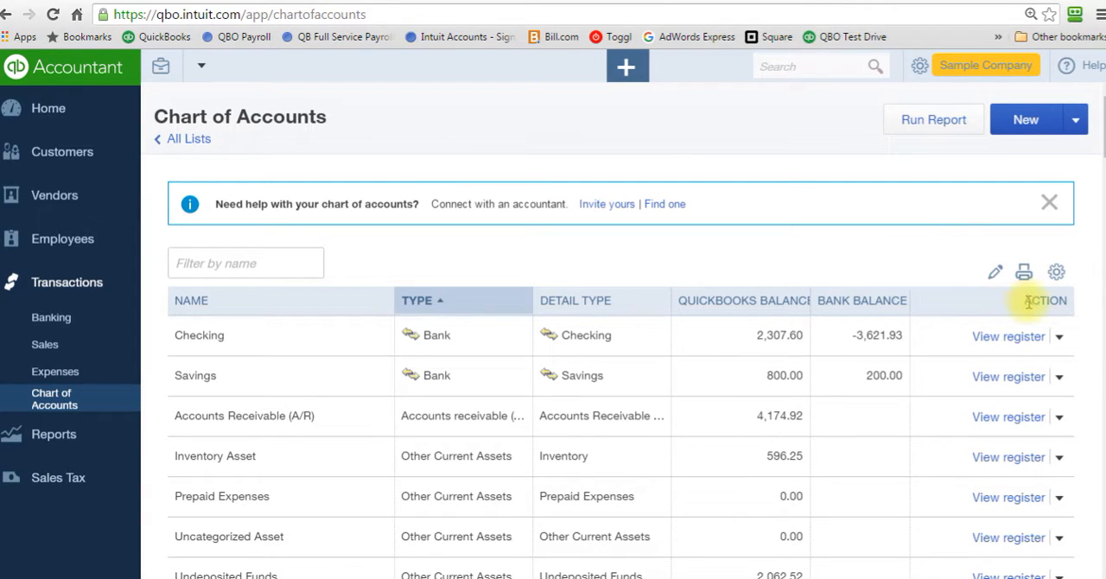
left_click(1061, 337)
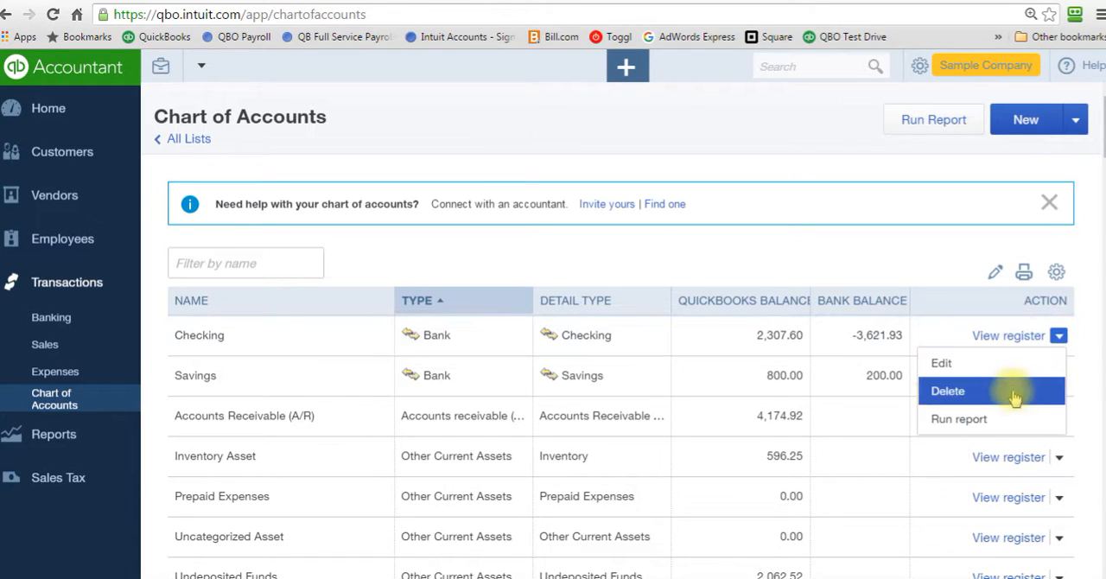
left_click(956, 416)
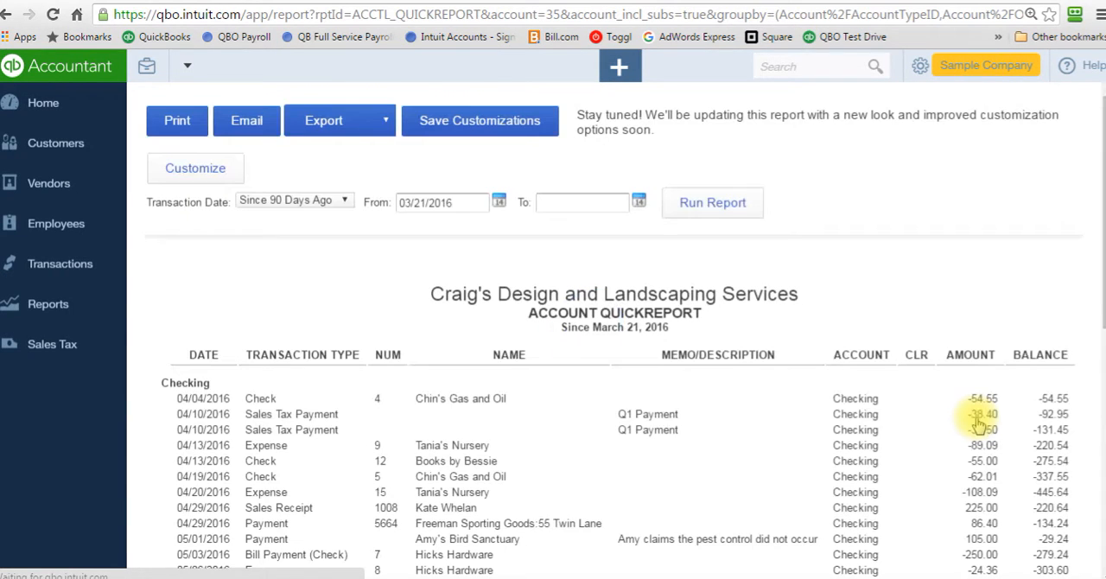
left_click_drag(1098, 275, 1099, 507)
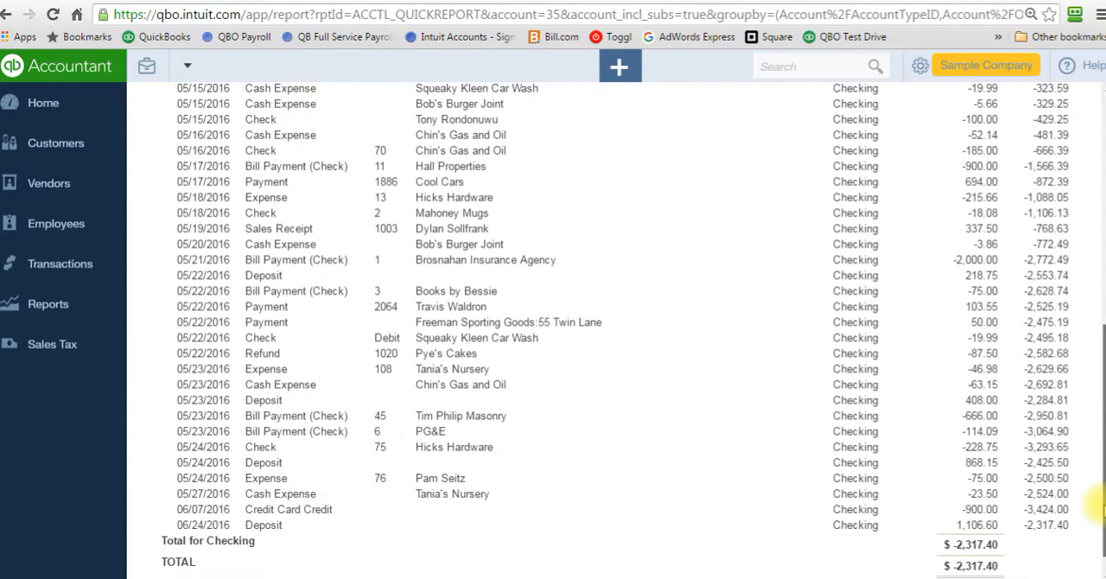
Open the 06/24/2016 deposit from the Checking report, review the payments included in it, and close it
left_click(868, 529)
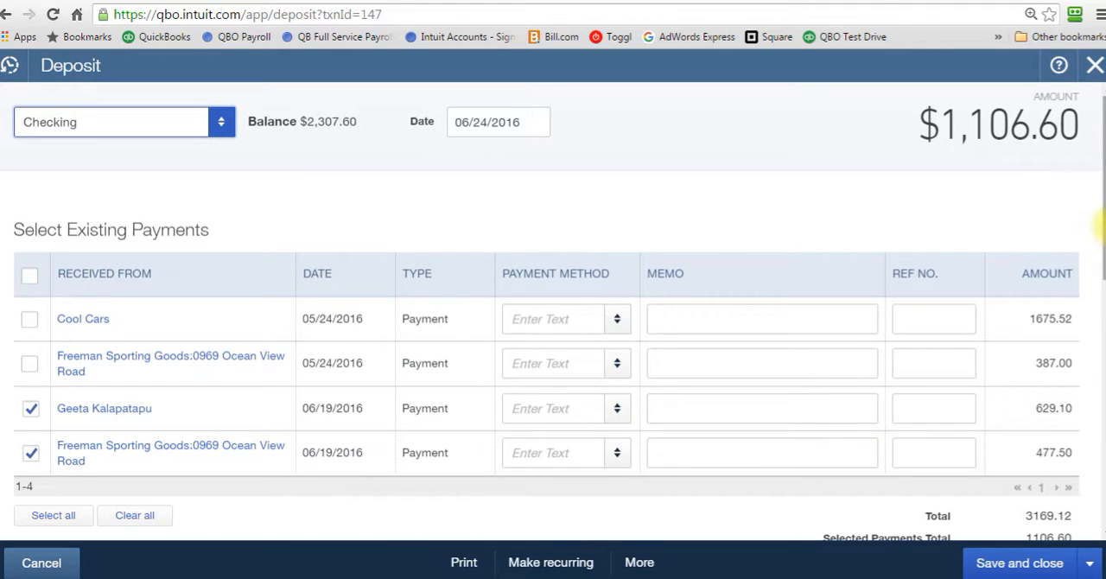
left_click_drag(1104, 227, 1105, 253)
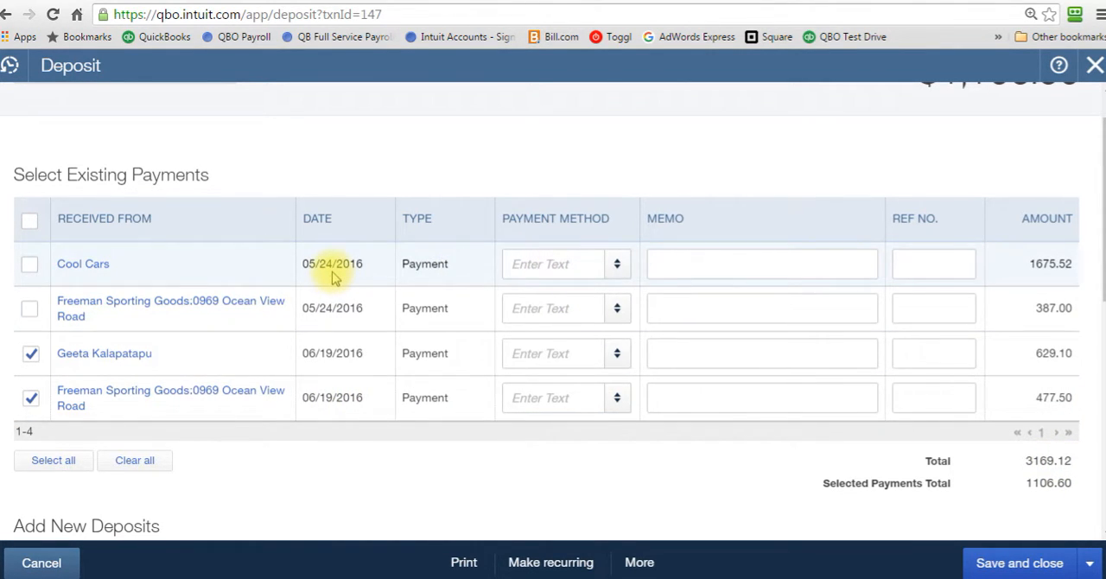
mouse_move(1104, 215)
left_mouse_down()
mouse_move(1104, 273)
mouse_move(1104, 223)
left_mouse_up()
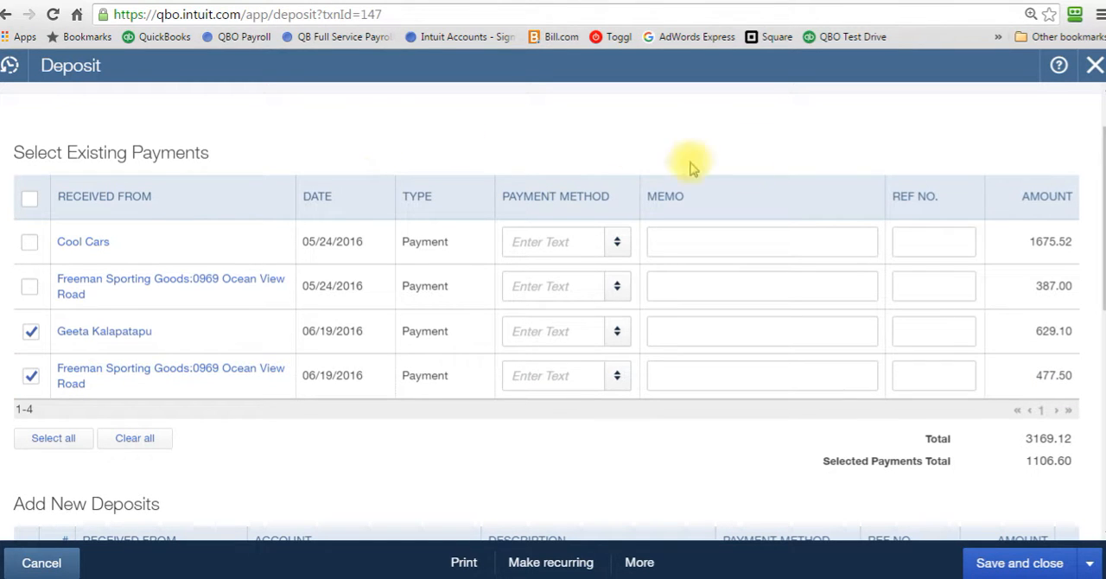
left_click_drag(1100, 175, 1101, 292)
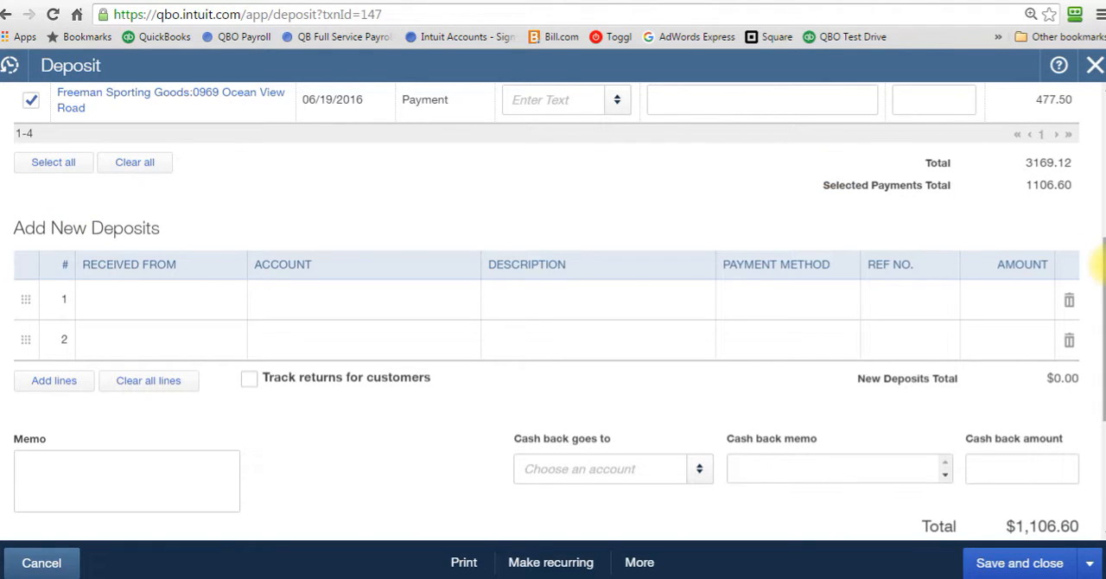
left_click_drag(1103, 267, 1100, 147)
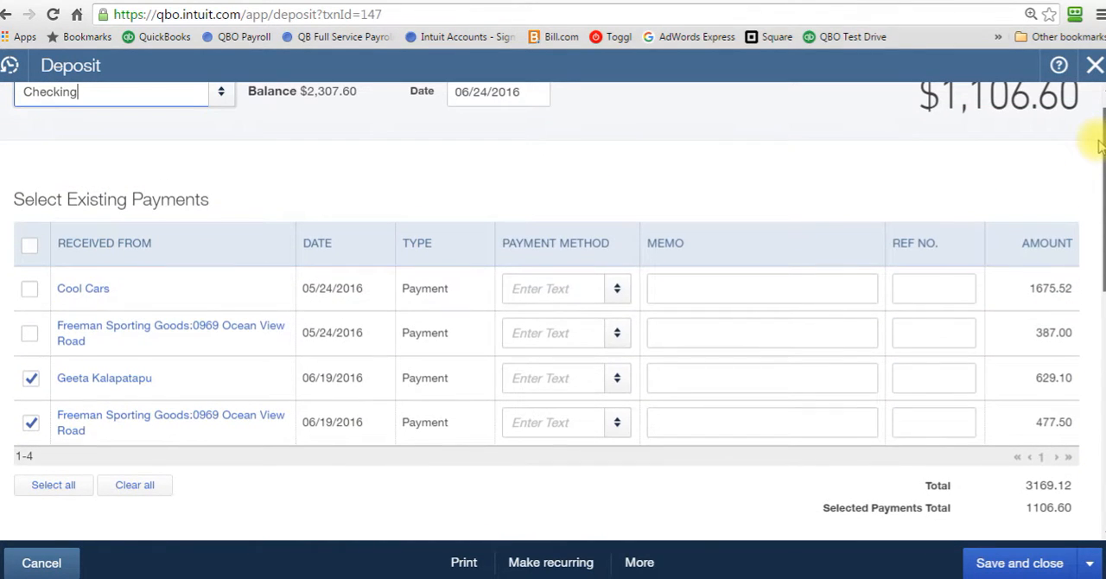
left_click(1095, 65)
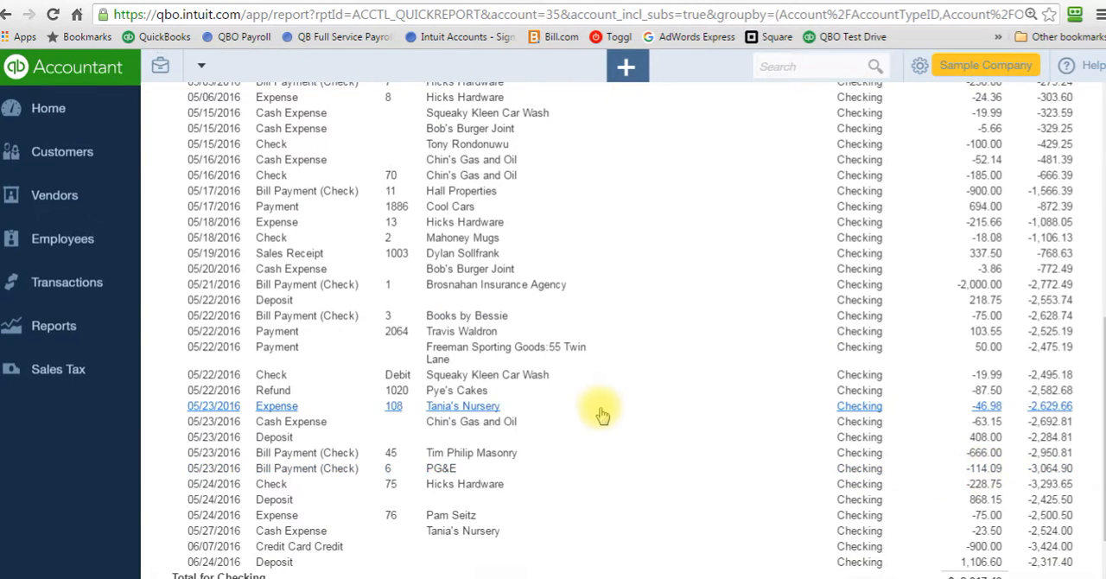
View the Undeposited Funds register from the Chart of Accounts and dismiss the Register basics tip
left_click(93, 285)
left_click(73, 402)
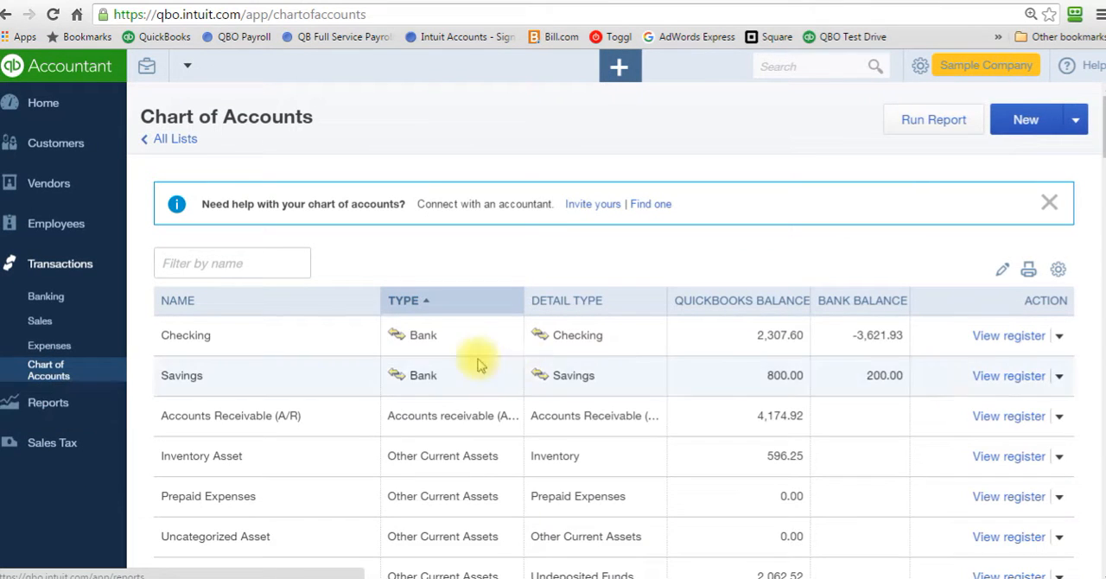
left_click_drag(1096, 131, 1098, 158)
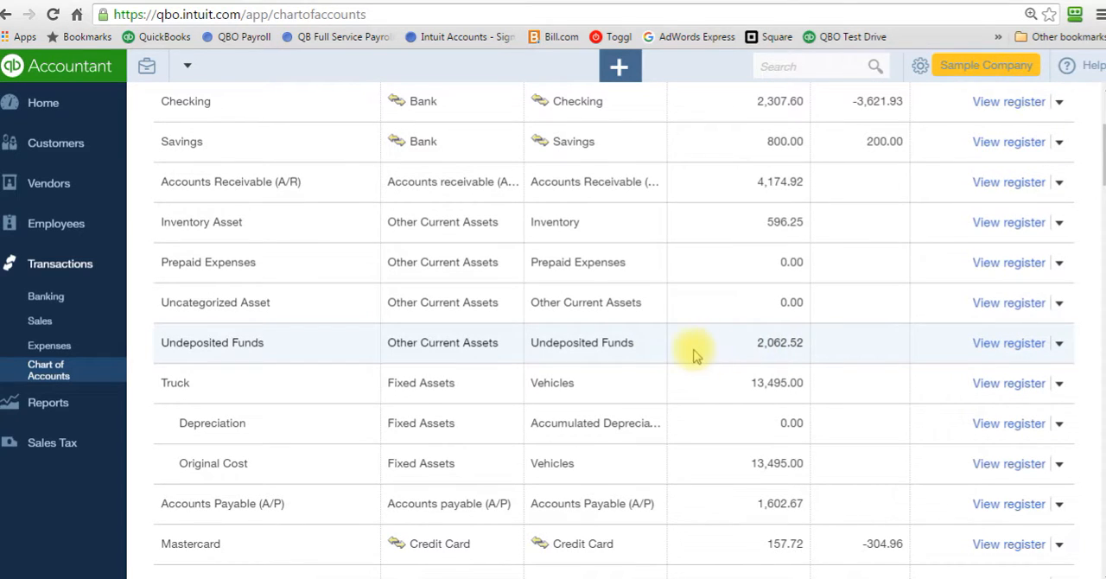
left_click(1009, 343)
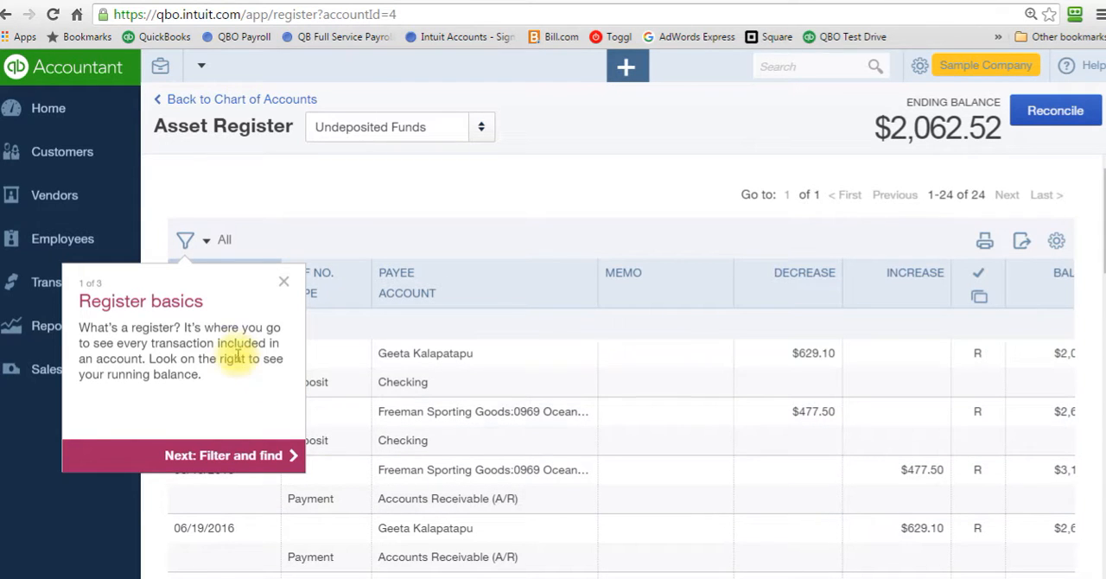
left_click(284, 282)
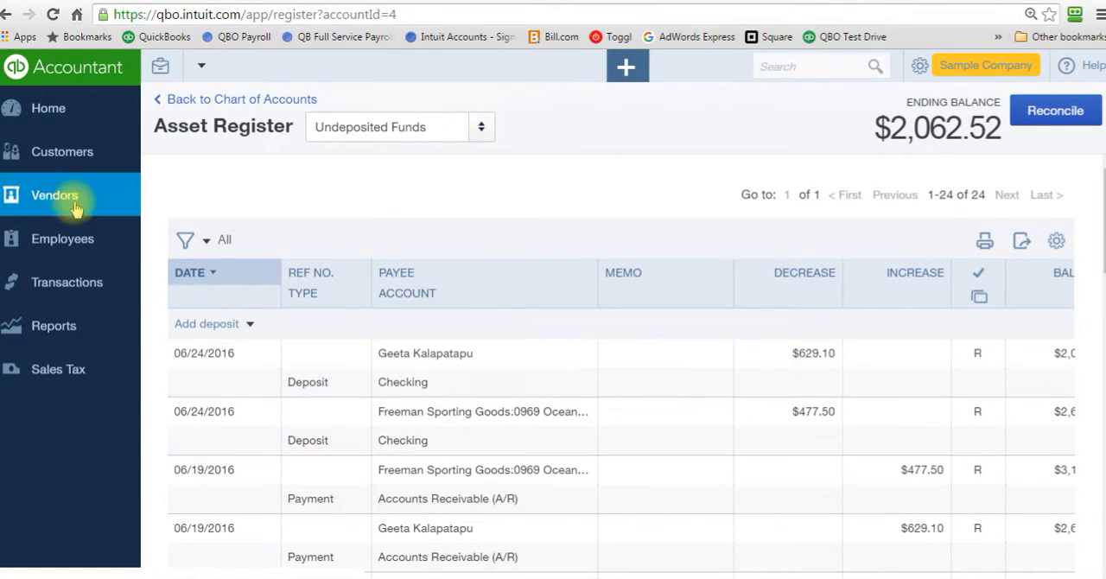
Run the account report for Undeposited Funds from the Chart of Accounts and examine its payments, deposits and total
left_click(7, 15)
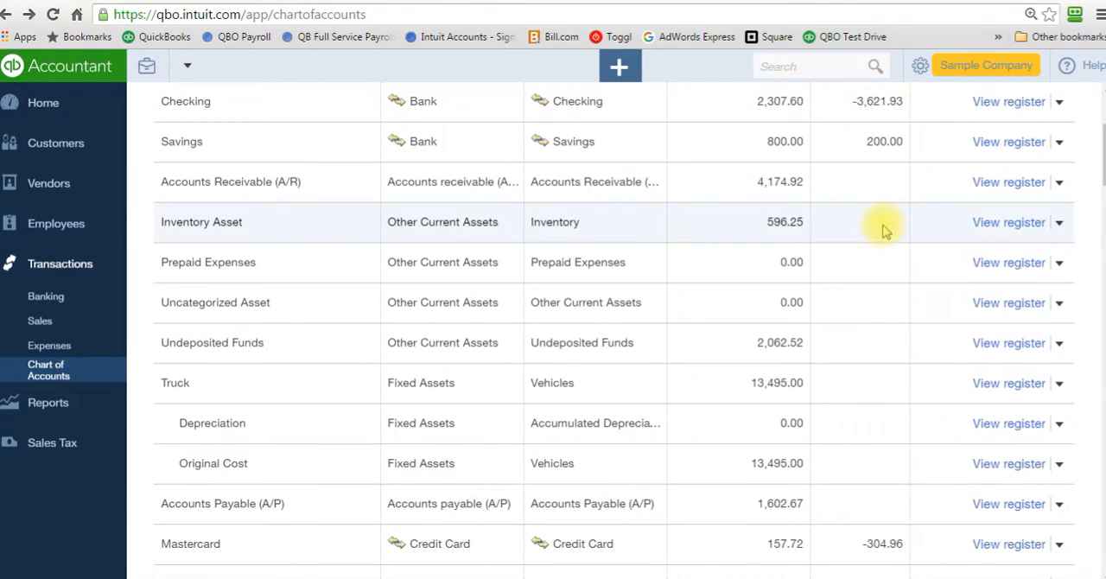
left_click(1059, 343)
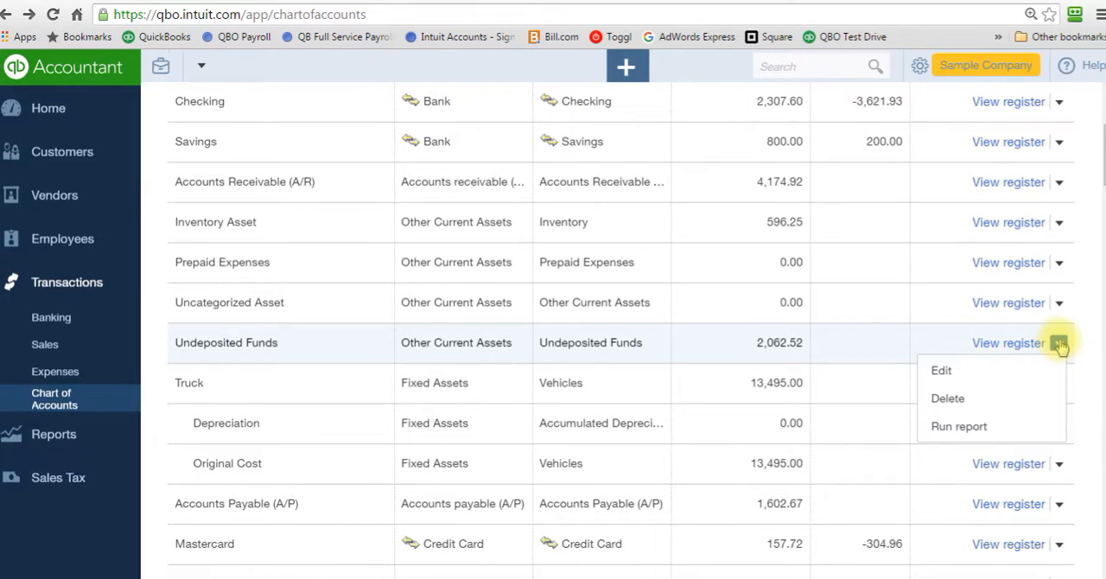
left_click(977, 426)
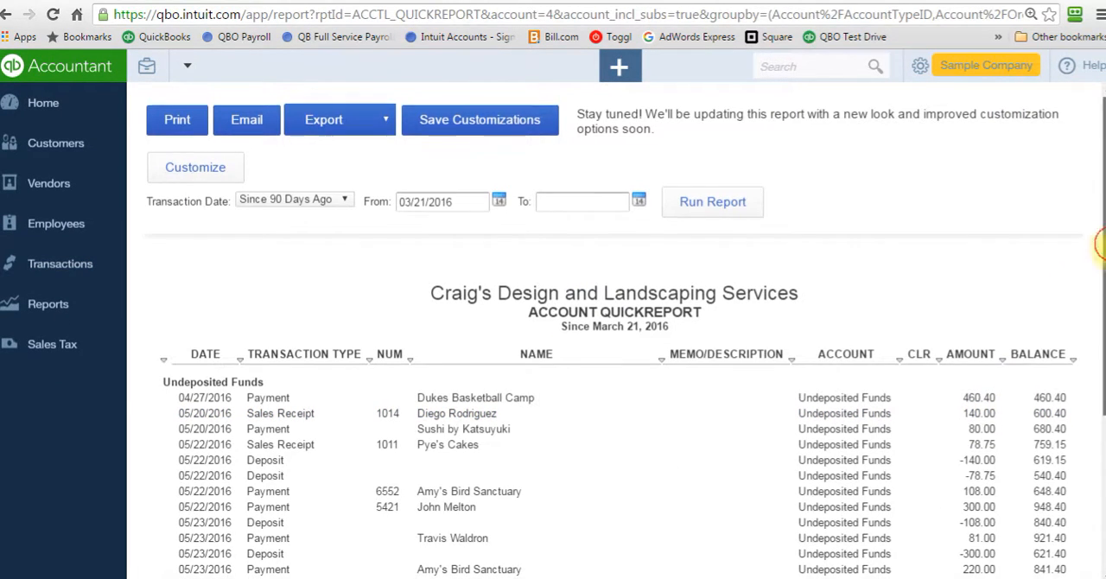
scroll(1098, 328, "down", 2)
scroll(1098, 344, "down", 1)
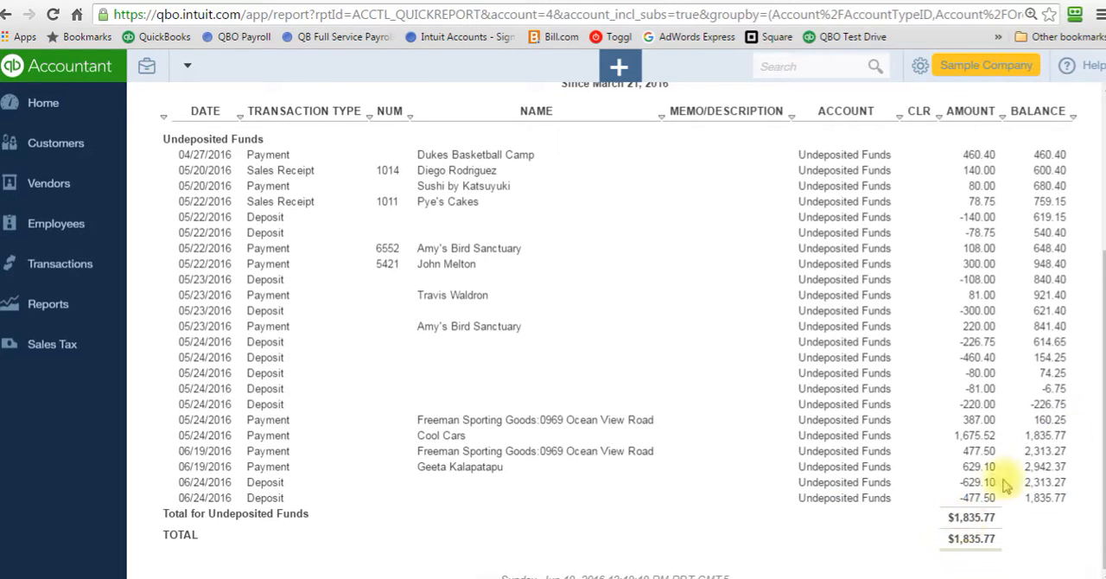
scroll(1096, 296, "up", 3)
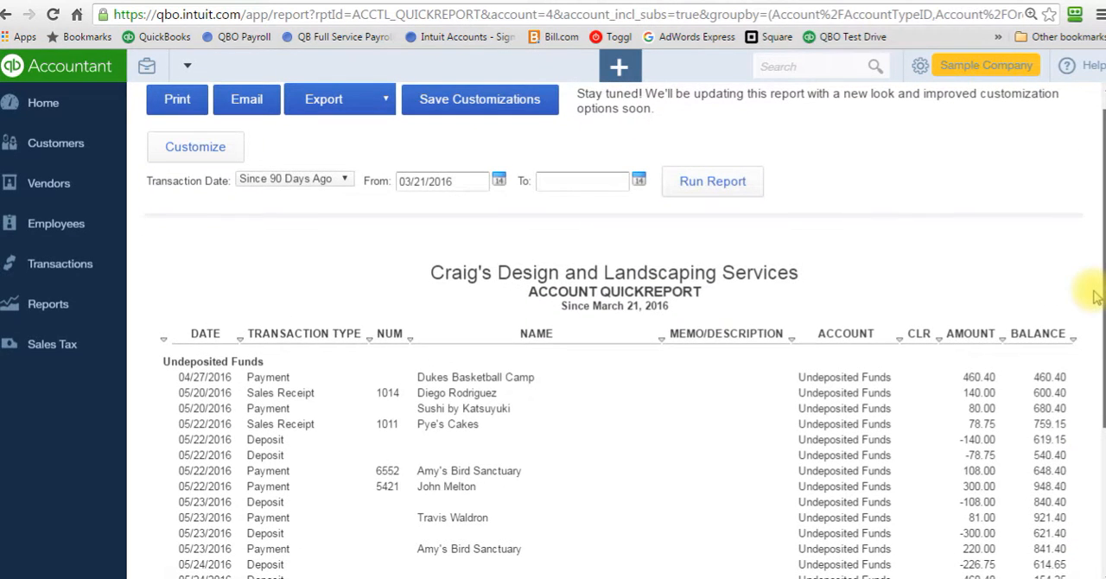
scroll(1095, 281, "up", 1)
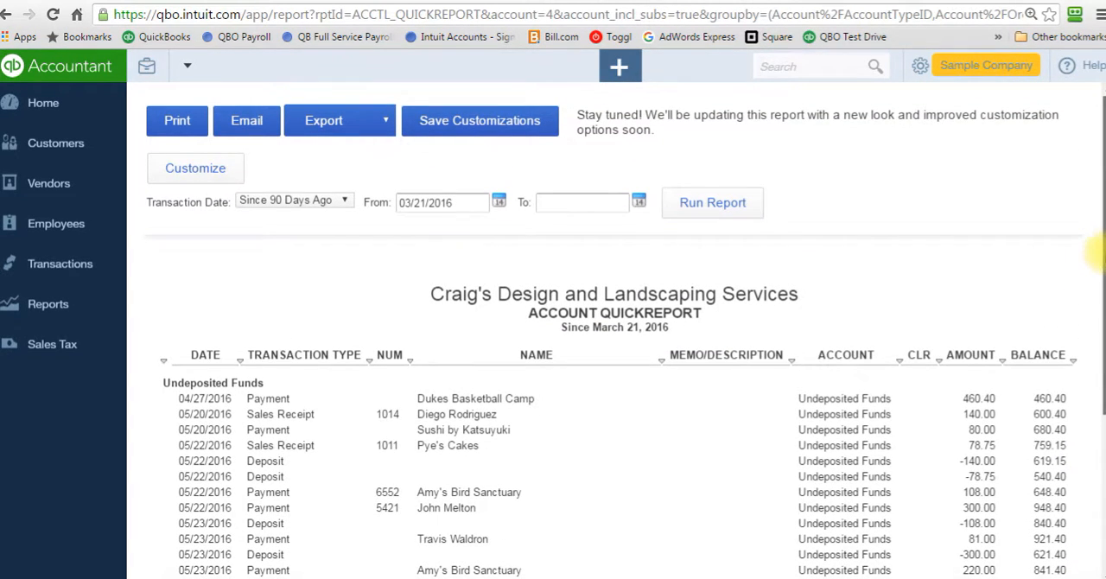
scroll(1096, 260, "down", 3)
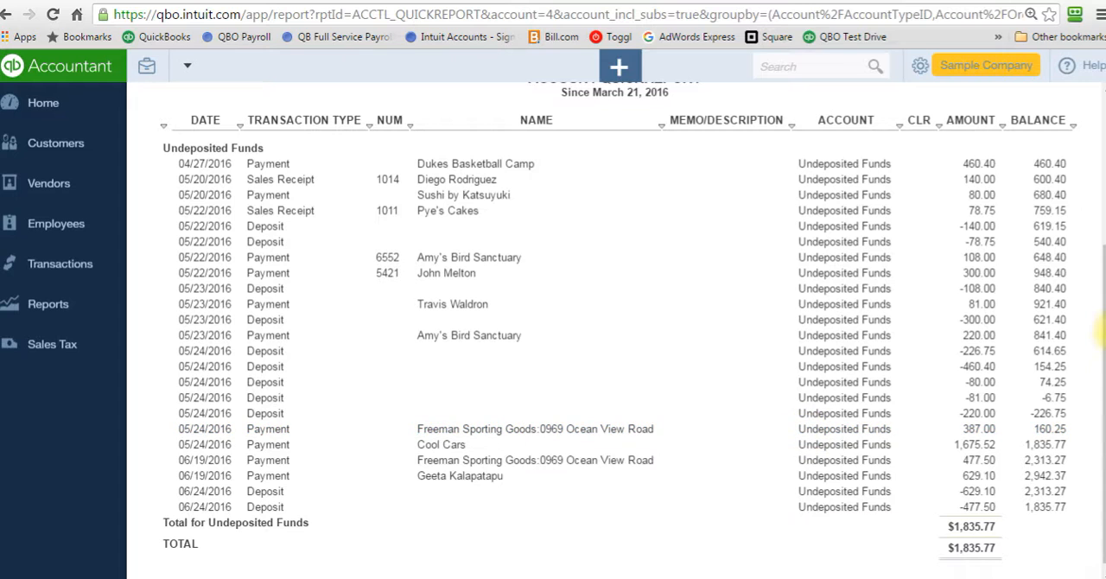
left_click_drag(1099, 333, 1097, 199)
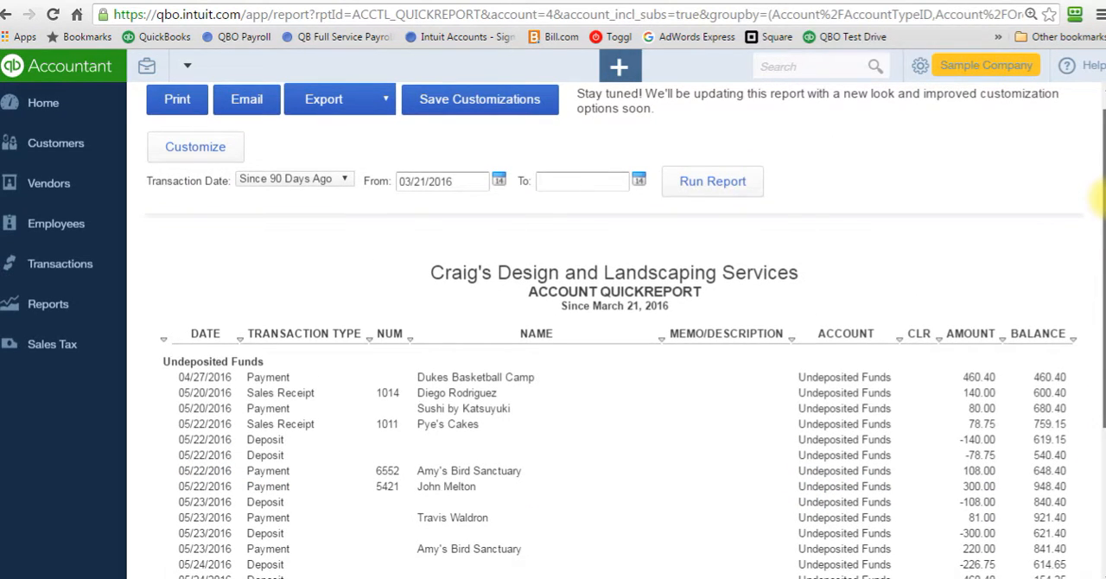